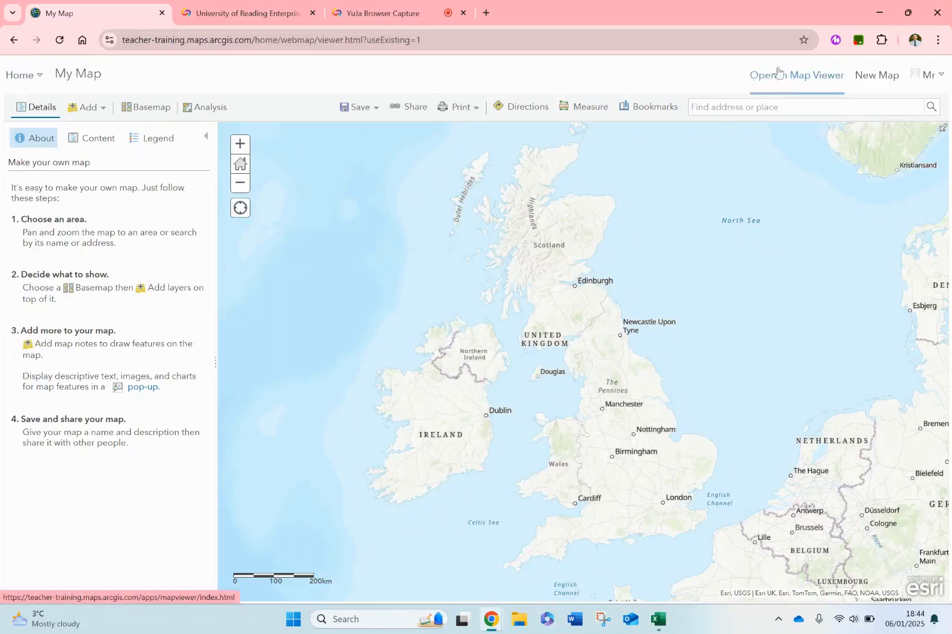
- Open the map in the new Map Viewer and change its basemap to Imagery
click(781, 84)
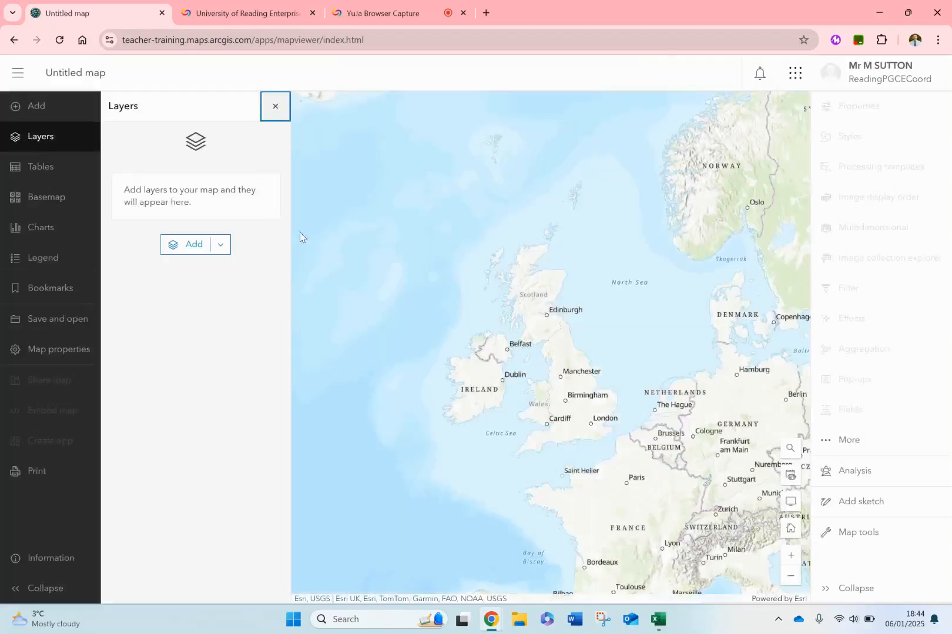
click(58, 203)
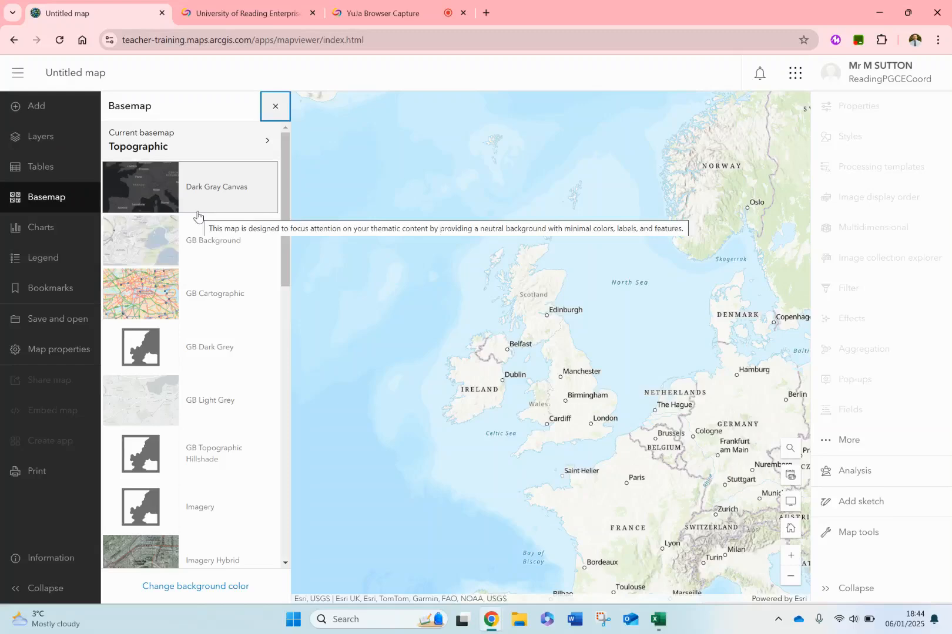
click(212, 515)
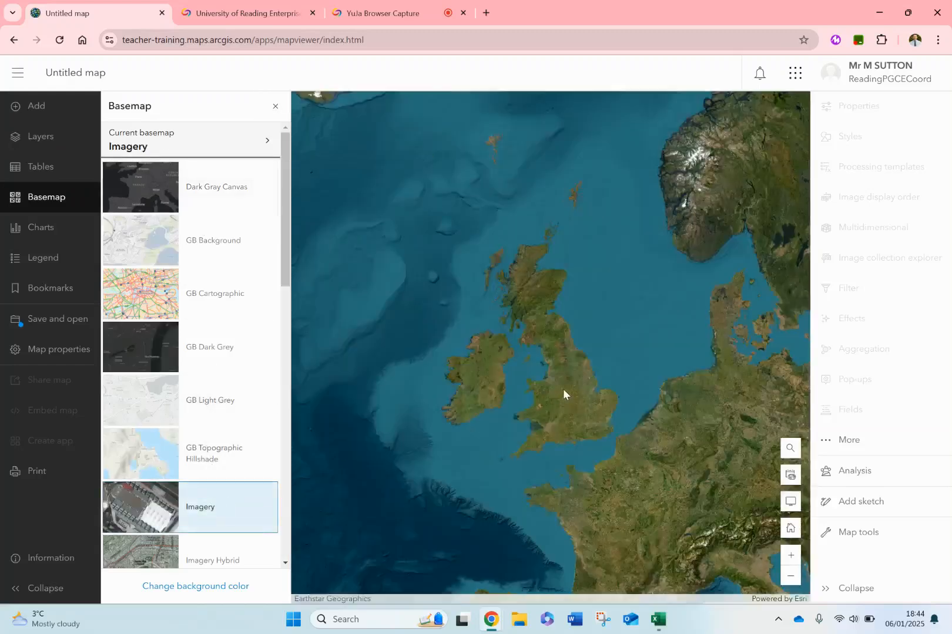
scroll(563, 389, up, 6)
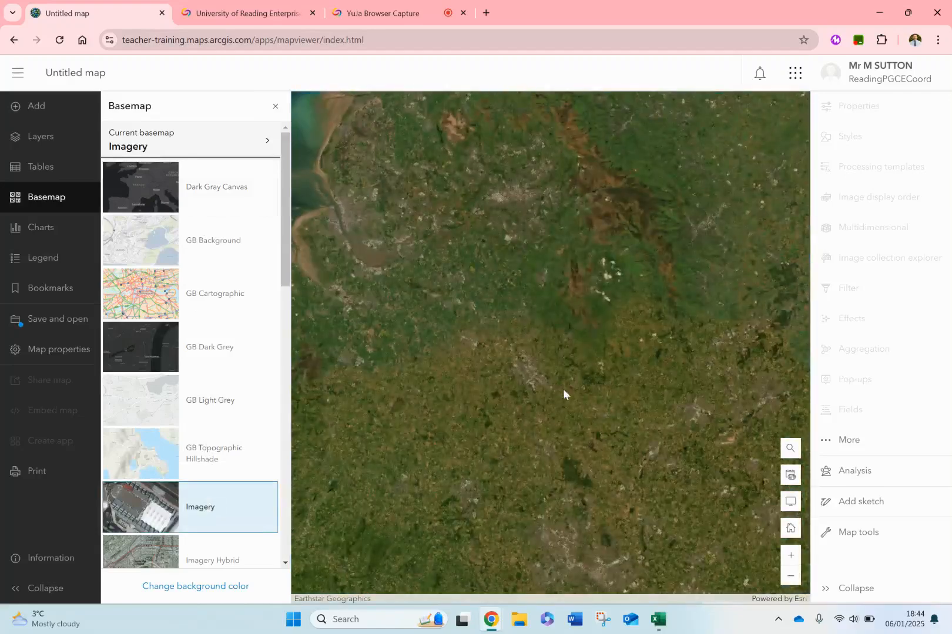
click(275, 107)
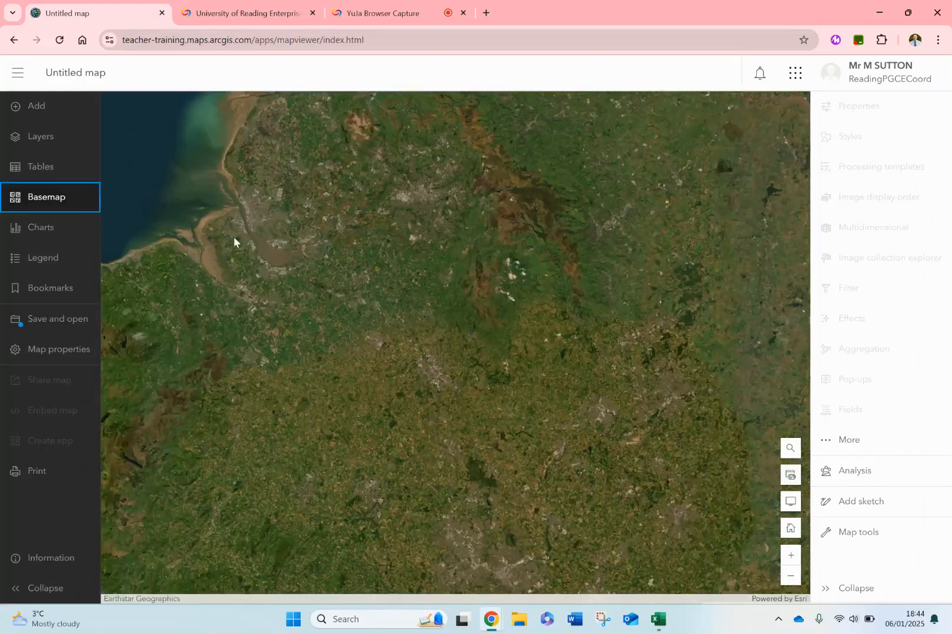
- Switch to Excel and examine the fieldwork data's measurement, x/y coordinate, transect and site columns
click(658, 619)
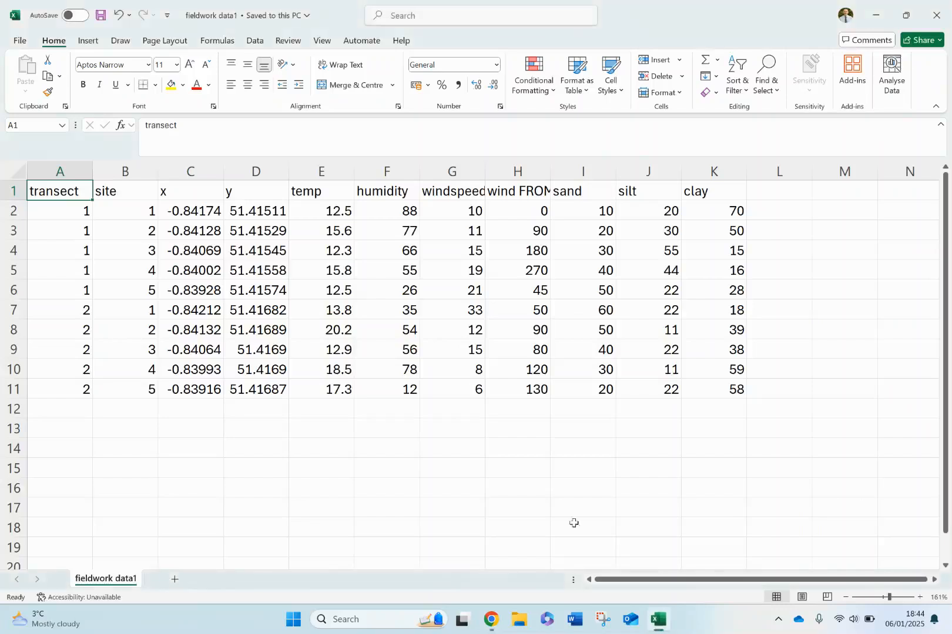
drag(345, 193, 555, 202)
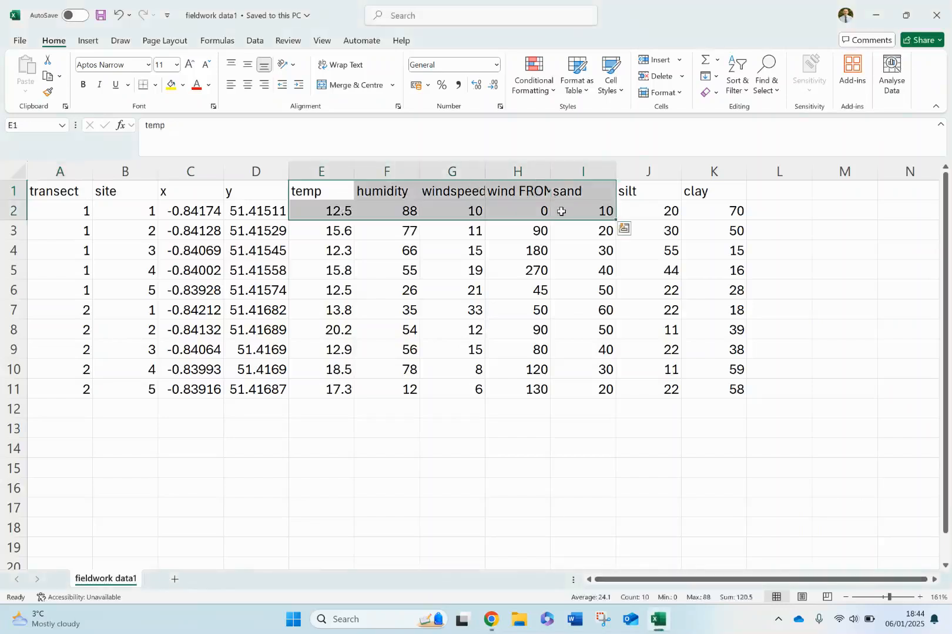
click(249, 416)
drag(204, 215, 234, 389)
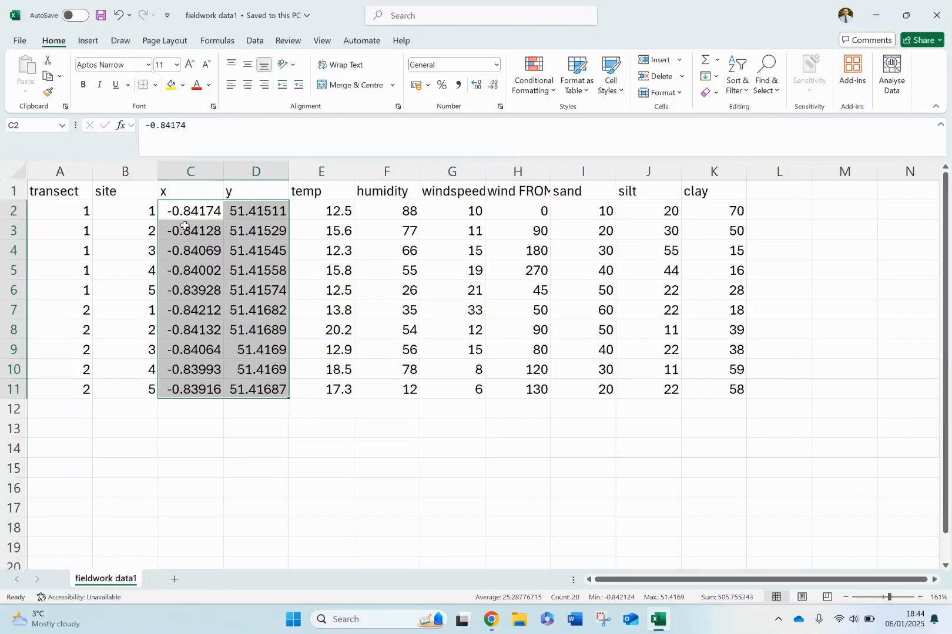
drag(72, 190, 64, 393)
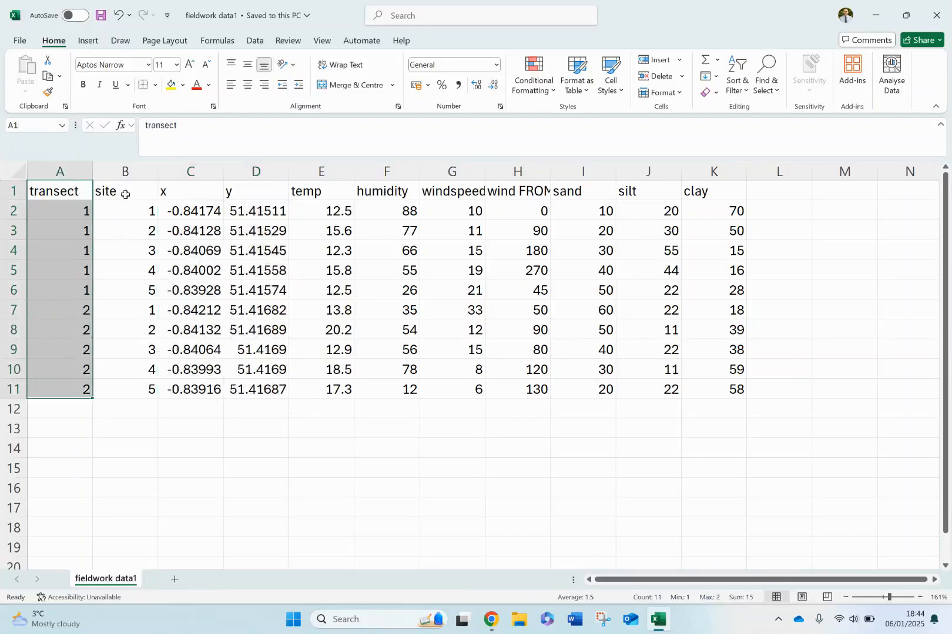
drag(125, 191, 80, 384)
click(70, 407)
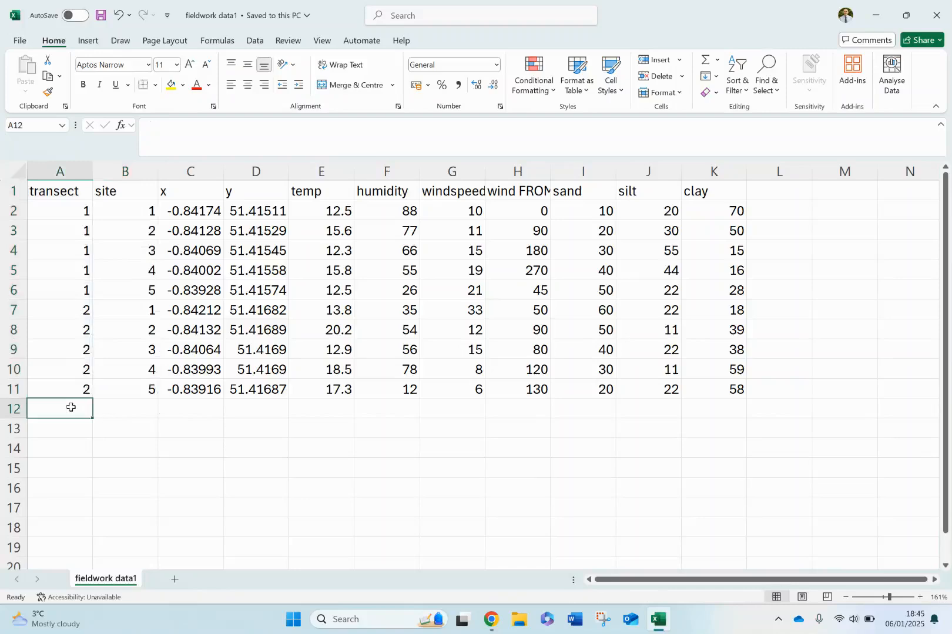
click(121, 451)
text(csv)
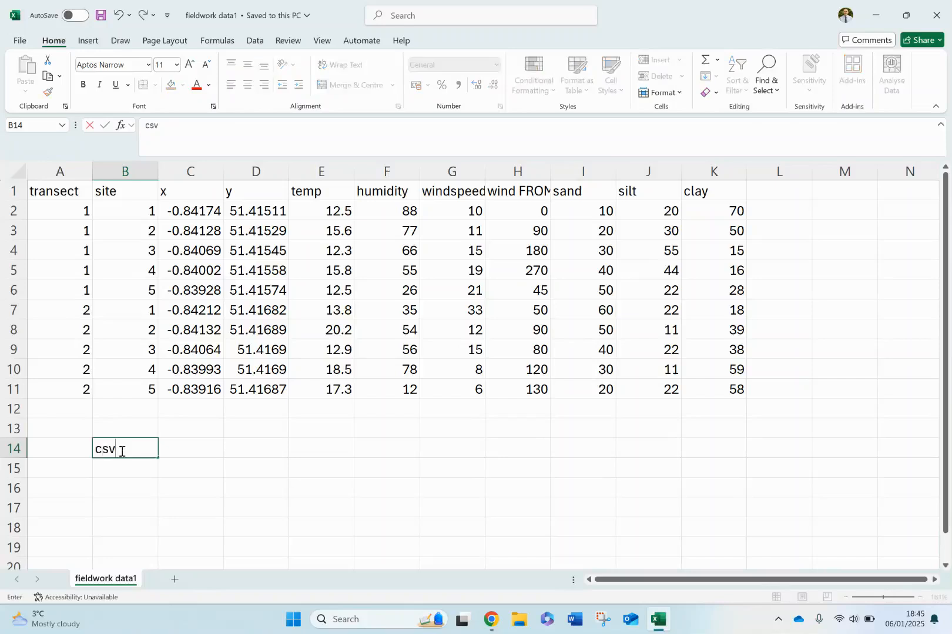
key(Return)
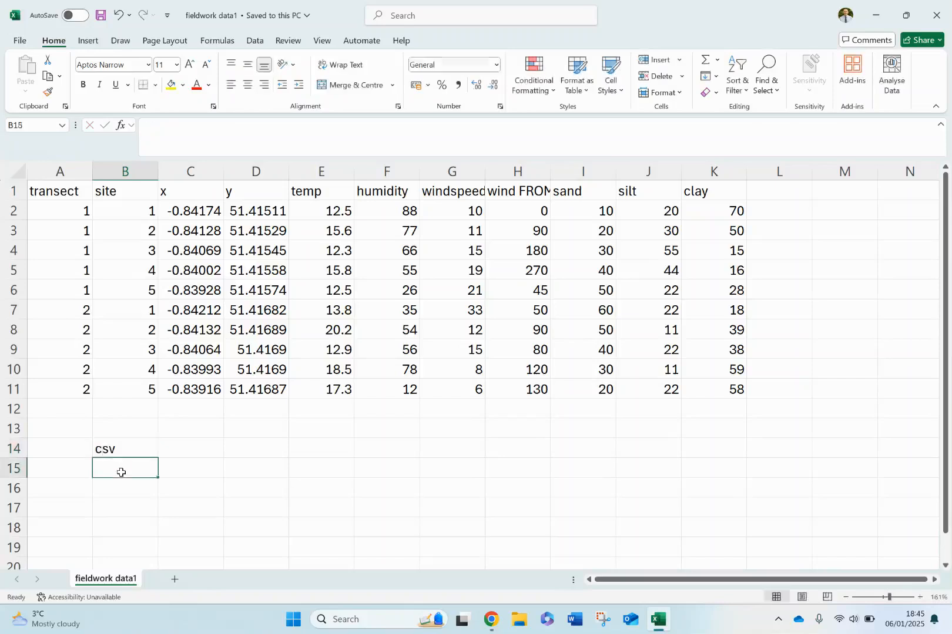
drag(73, 428, 158, 486)
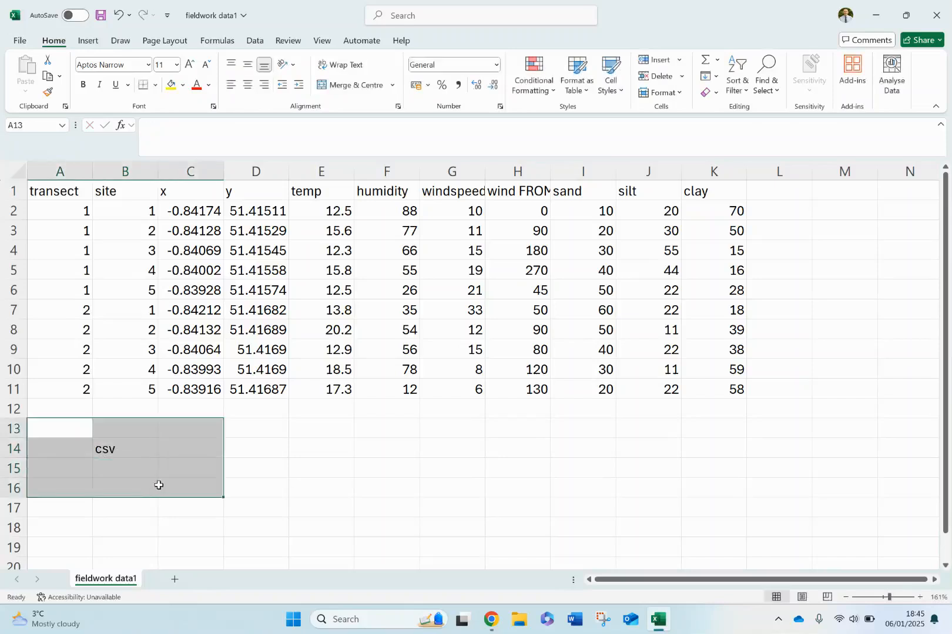
click(139, 449)
key(BackSpace)
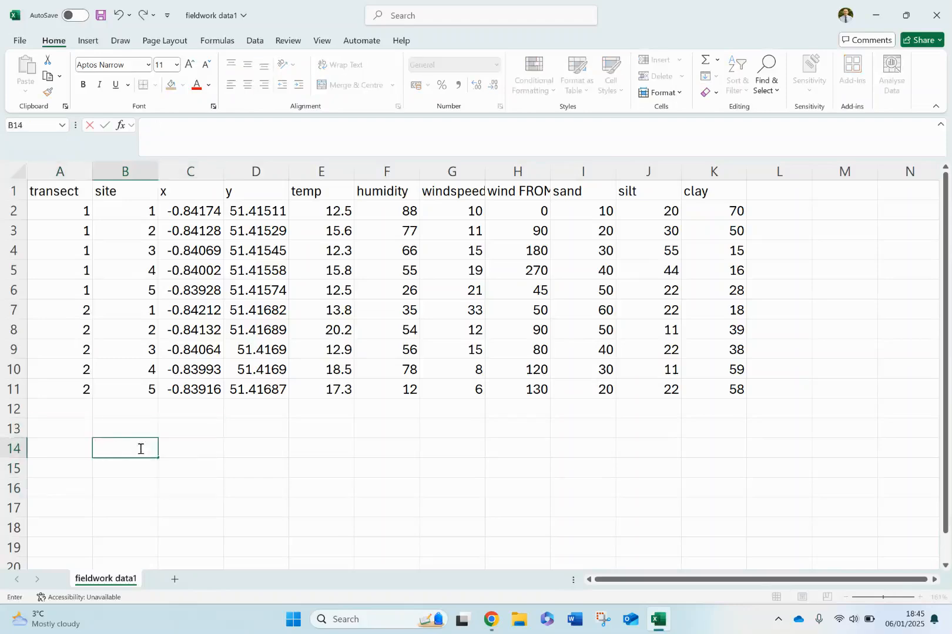
click(131, 426)
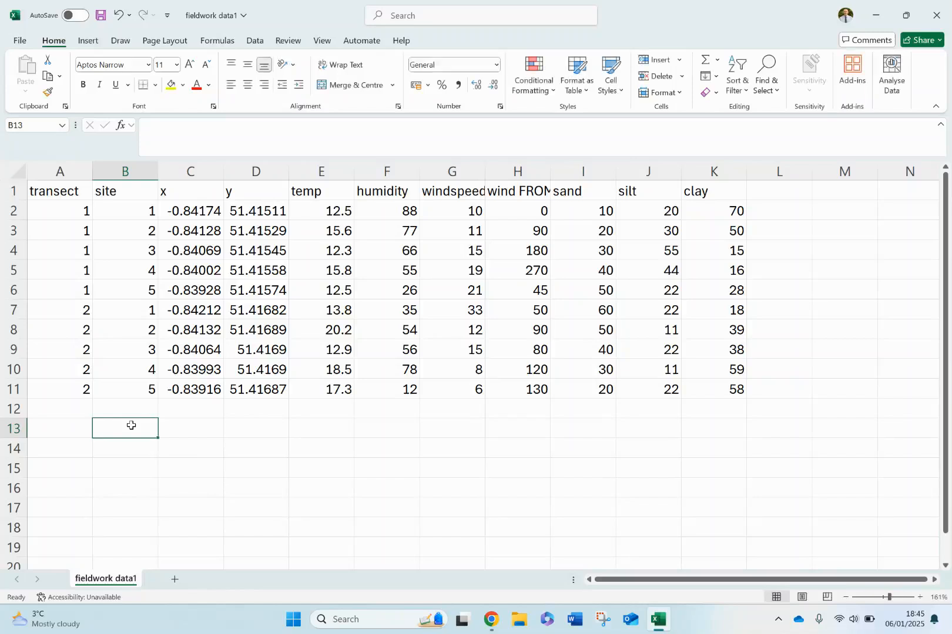
- Save the fieldwork data workbook and return to the map's layer list in Chrome
click(101, 15)
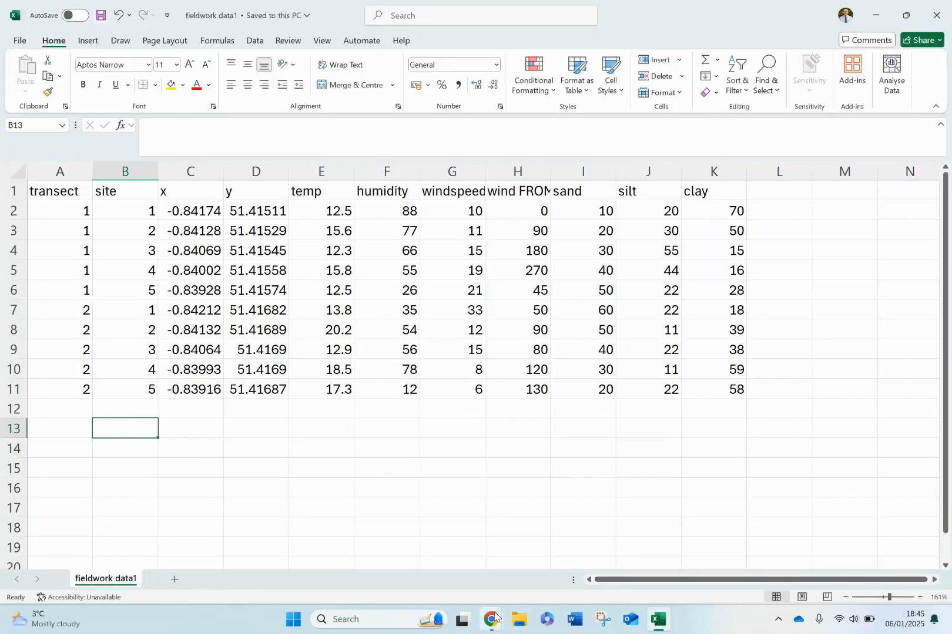
mouse_move(491, 618)
click(445, 563)
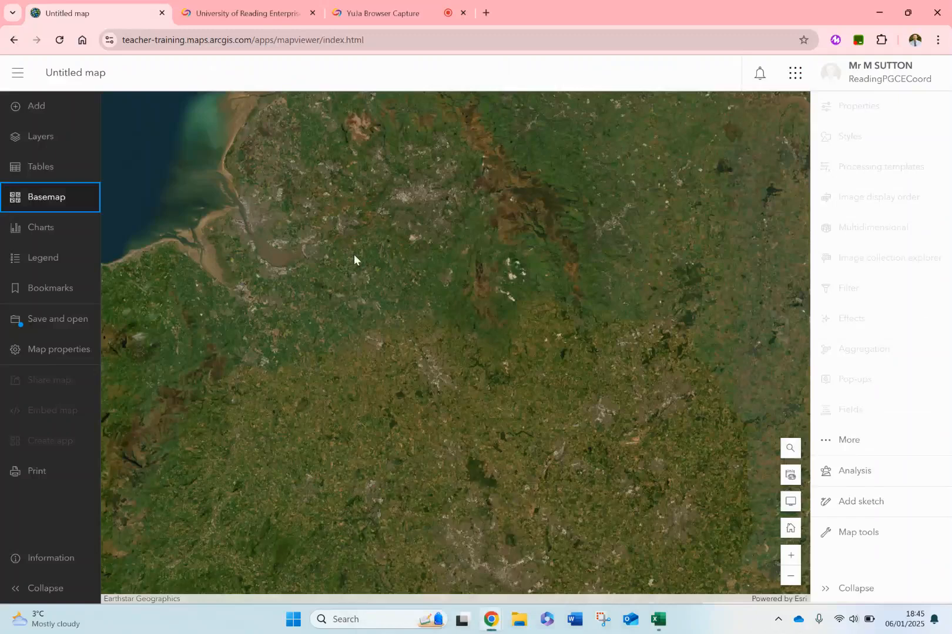
click(42, 135)
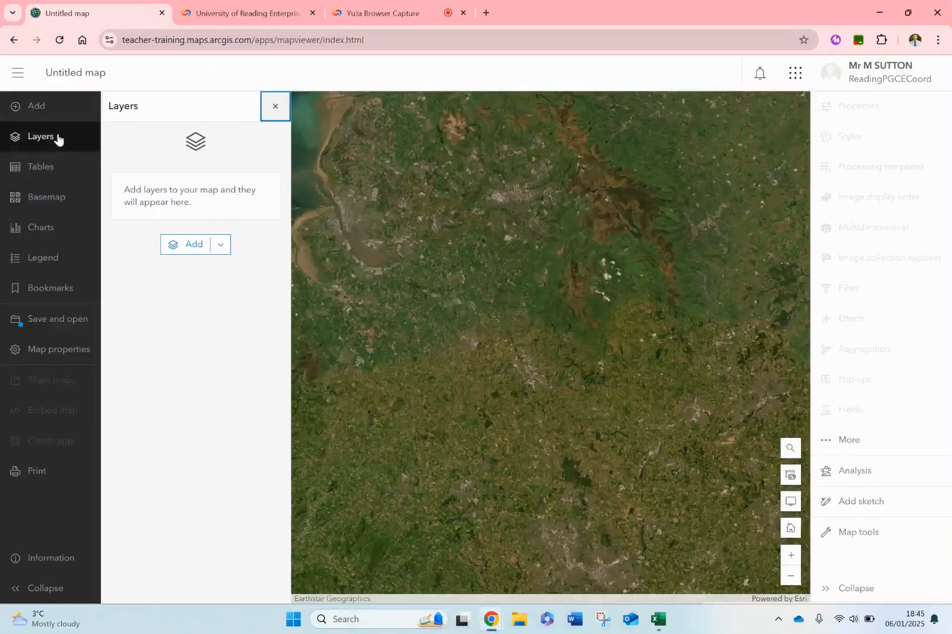
click(187, 244)
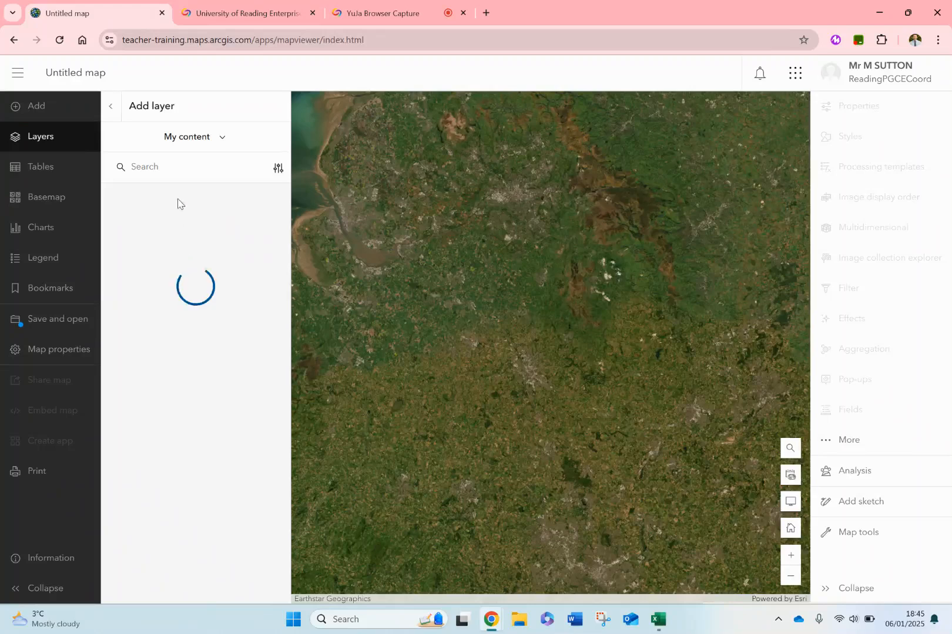
click(220, 140)
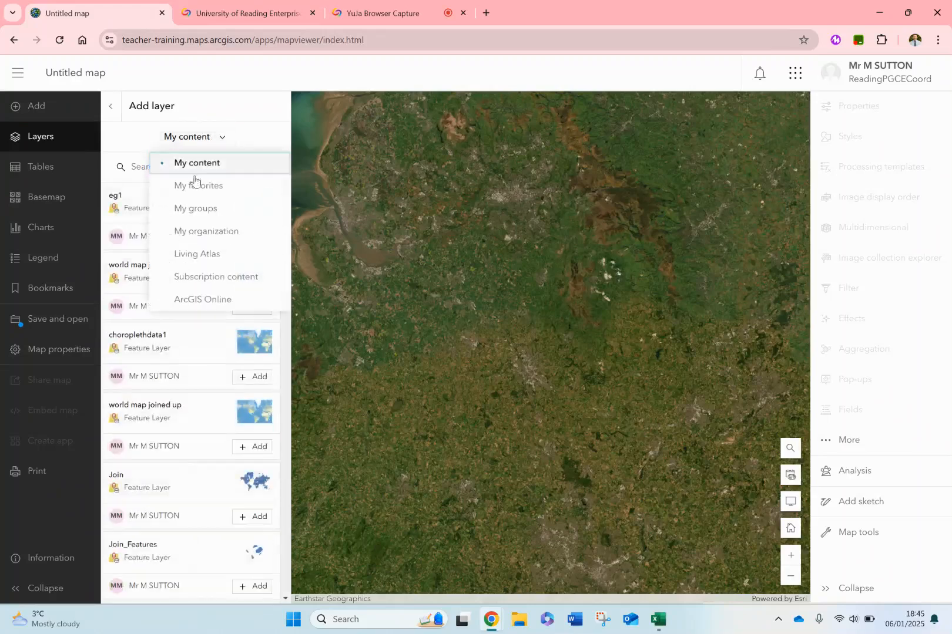
click(52, 141)
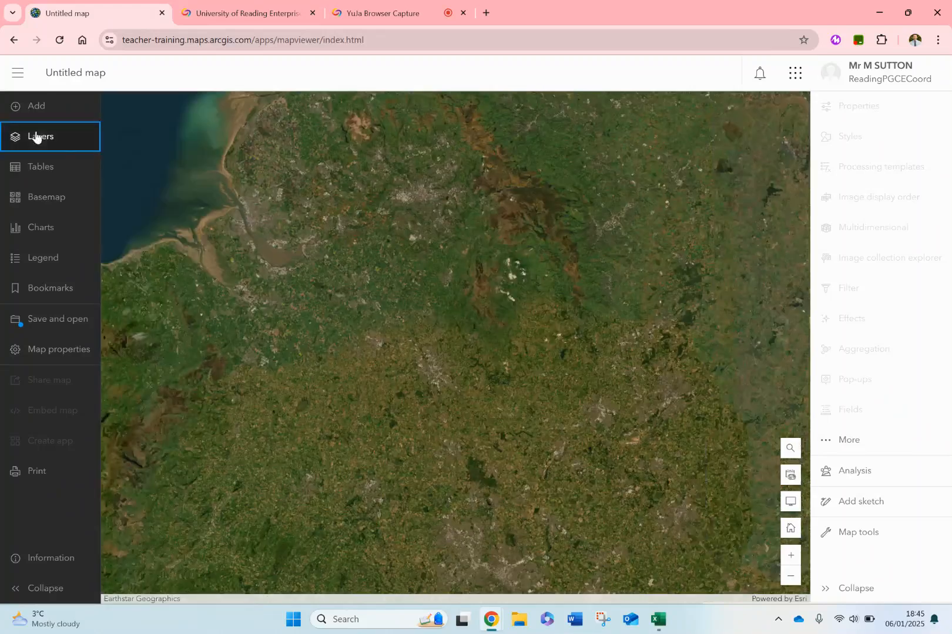
click(51, 144)
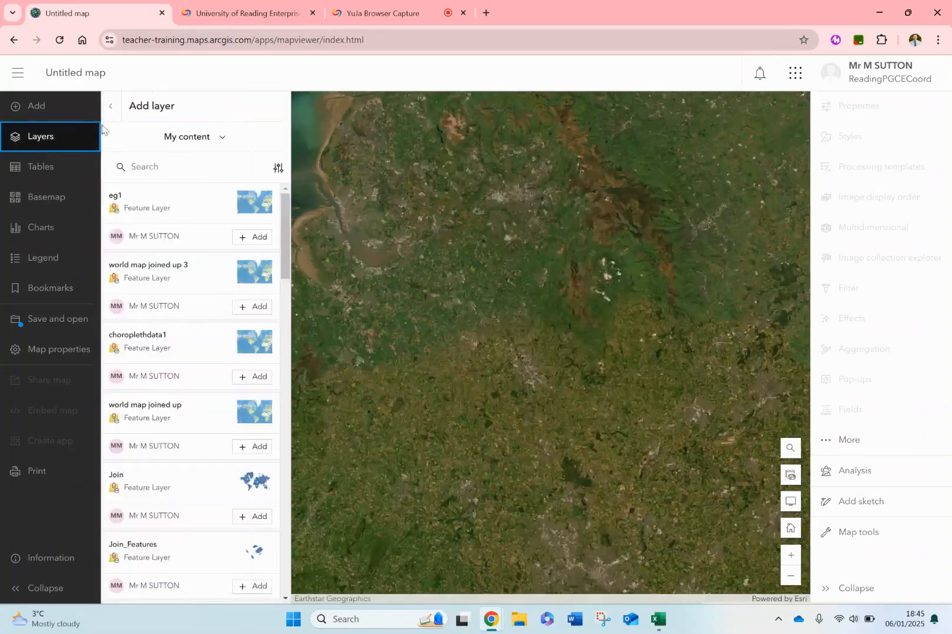
click(113, 108)
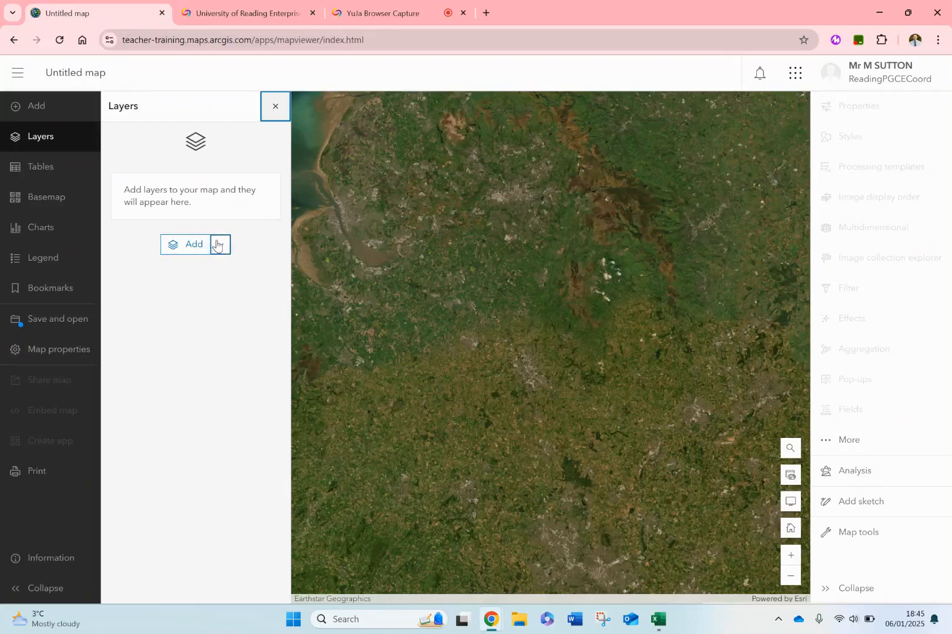
- Add a layer from the device file "fieldwork data1" on the Desktop, creating it as a hosted feature layer
click(219, 244)
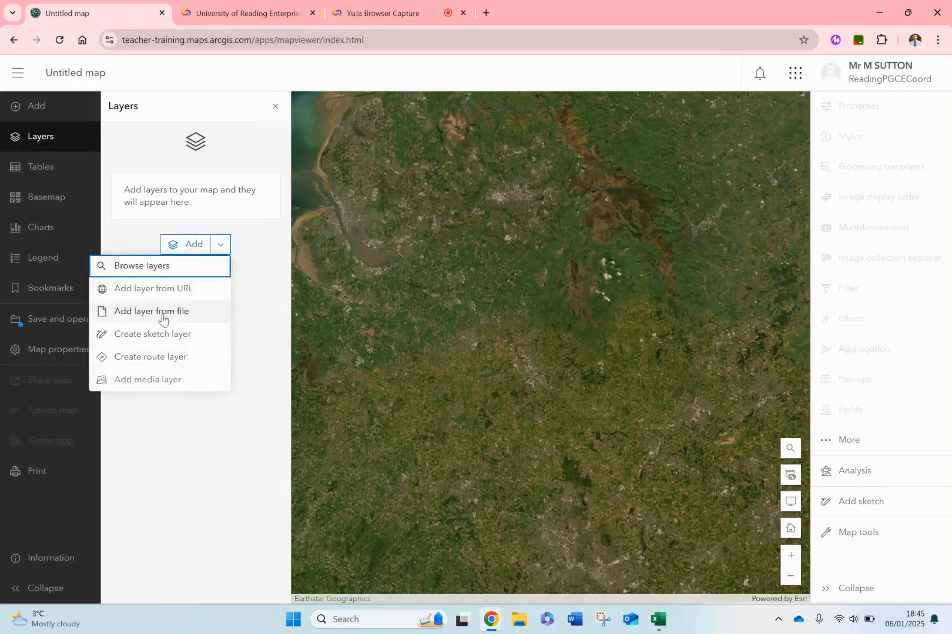
key(Escape)
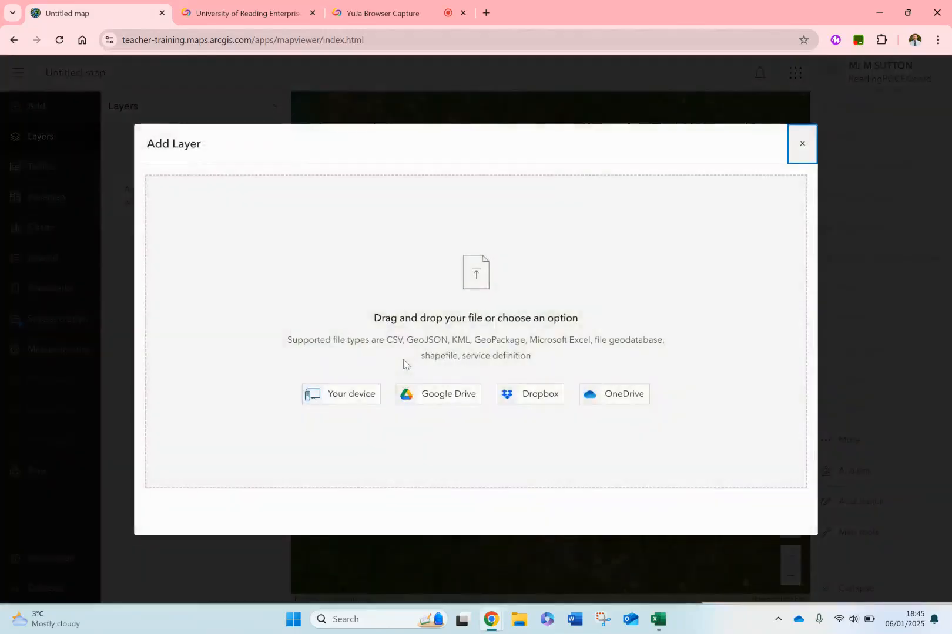
click(343, 405)
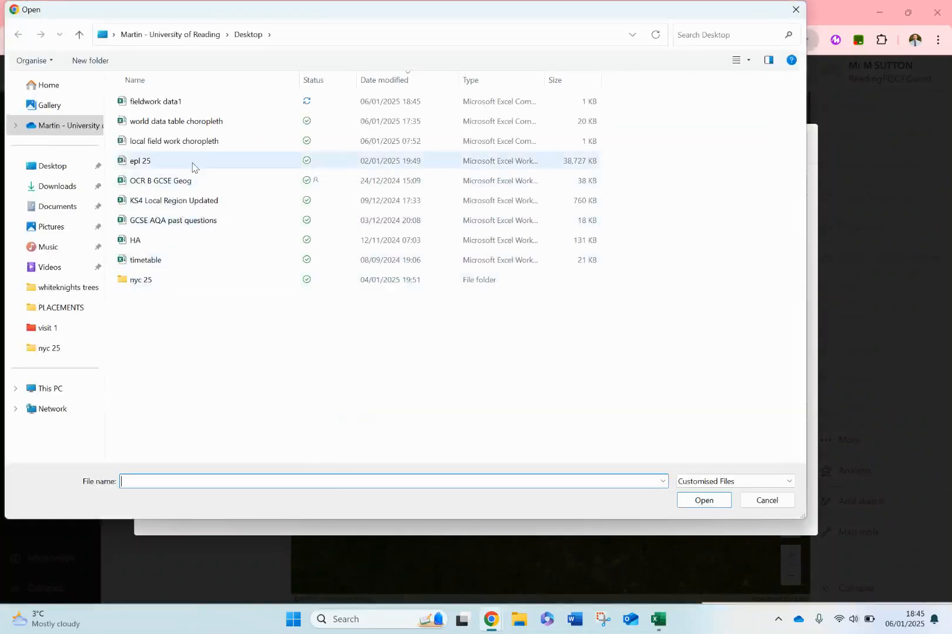
double_click(180, 101)
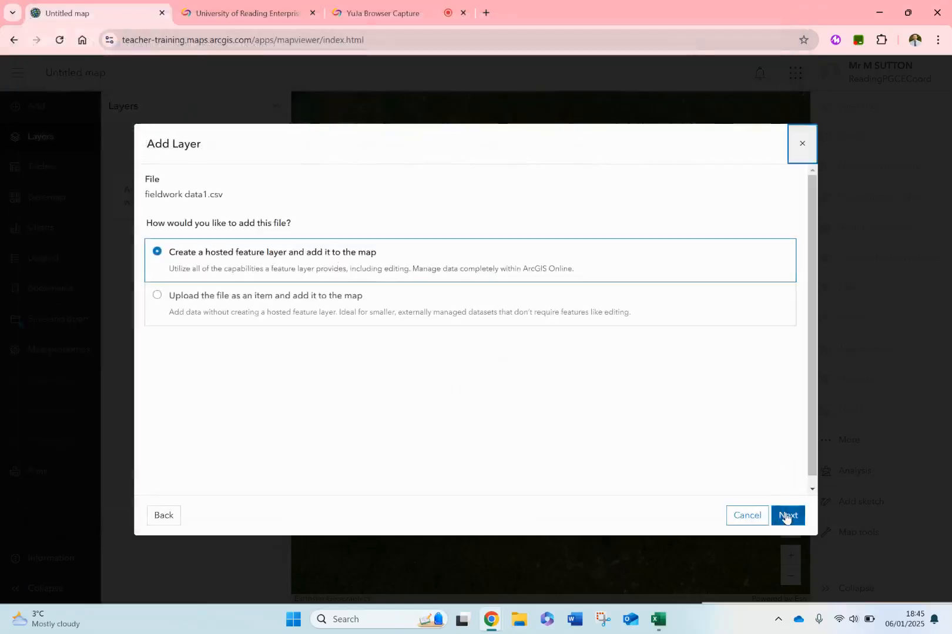
click(787, 516)
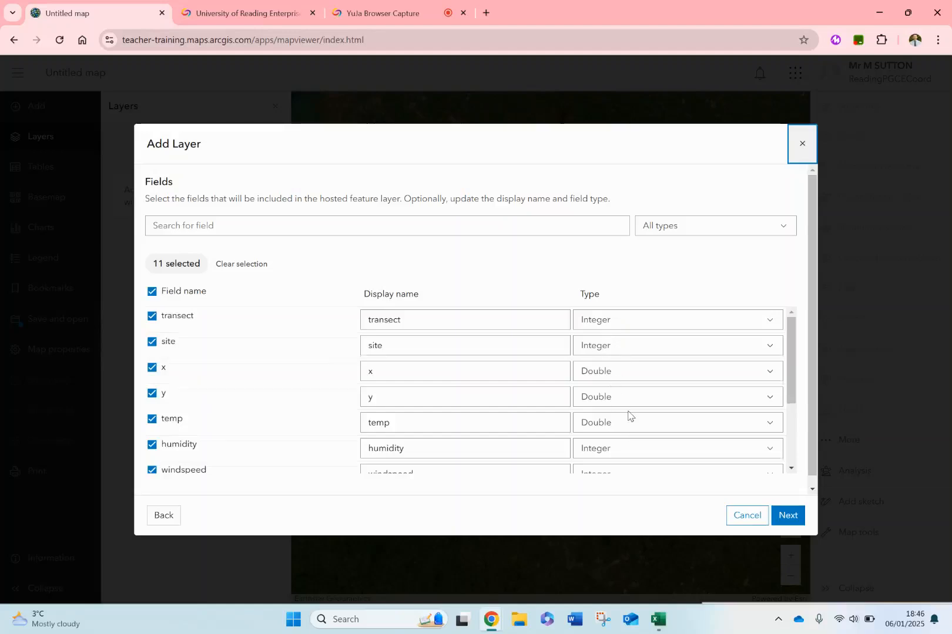
- Review and keep all the file's fields, and accept y as latitude and x as longitude for the location
scroll(628, 416, down, 3)
scroll(629, 416, up, 4)
scroll(629, 416, down, 2)
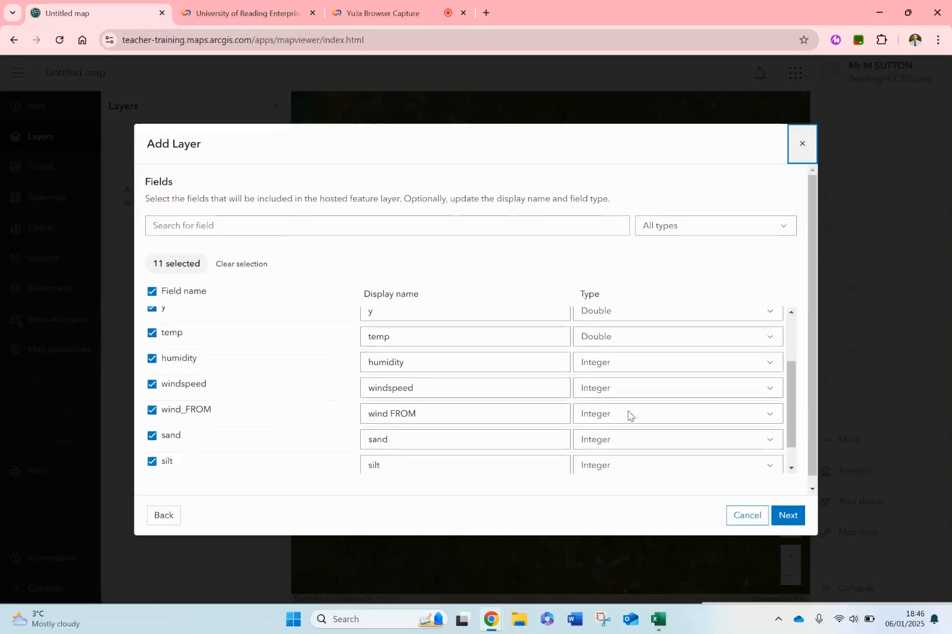
scroll(628, 416, up, 2)
scroll(629, 416, down, 3)
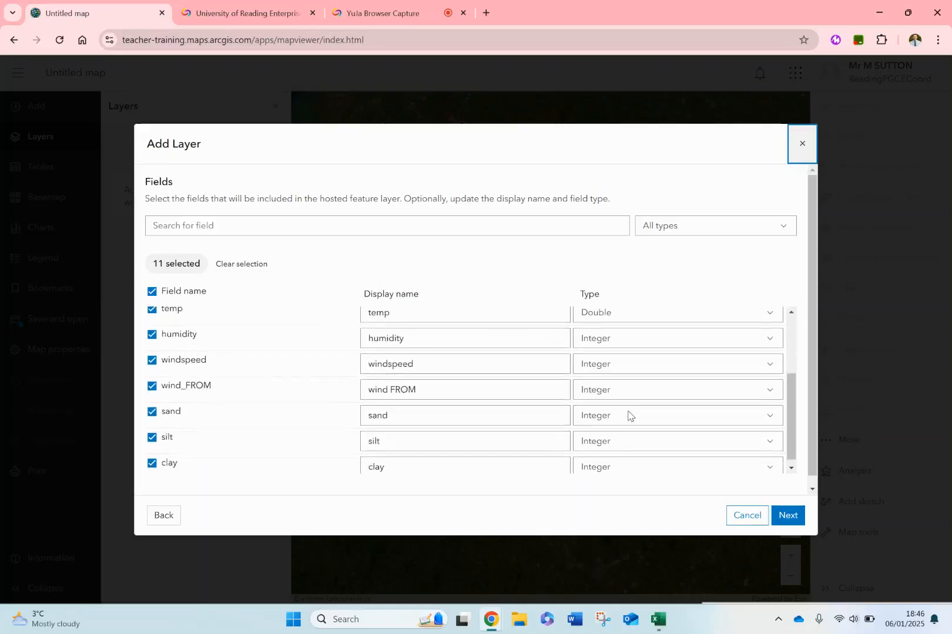
scroll(628, 416, up, 3)
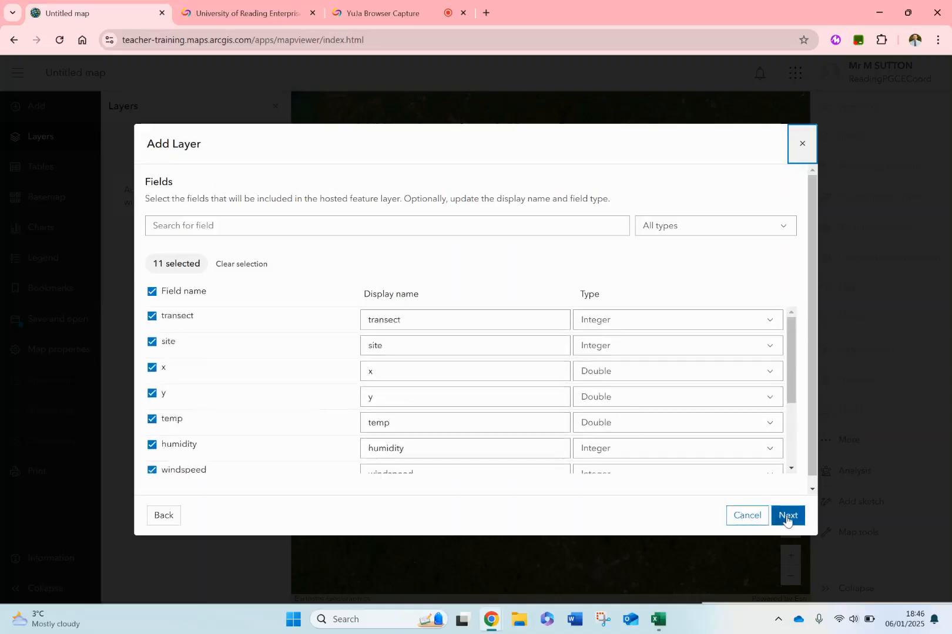
click(789, 517)
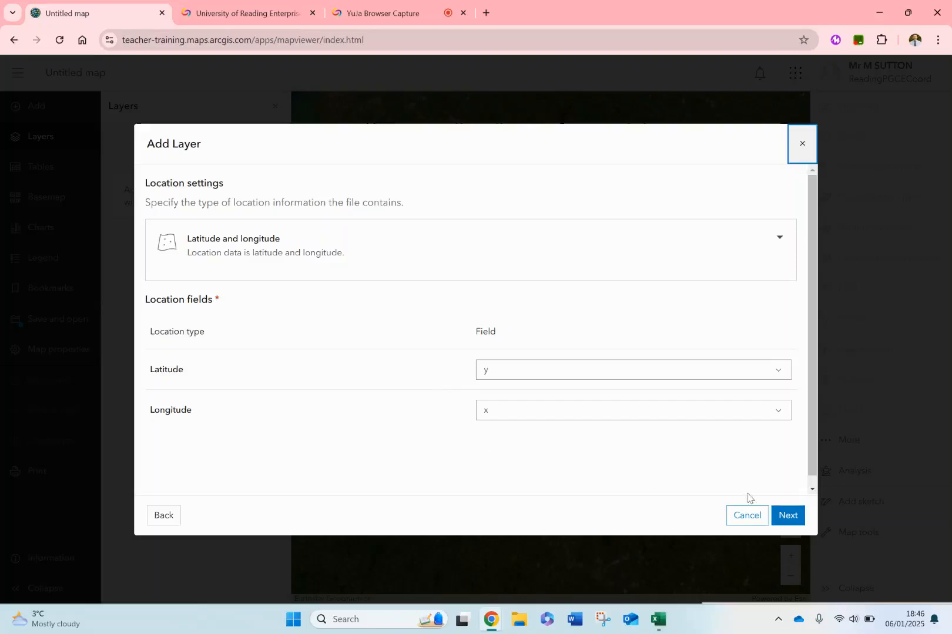
click(790, 517)
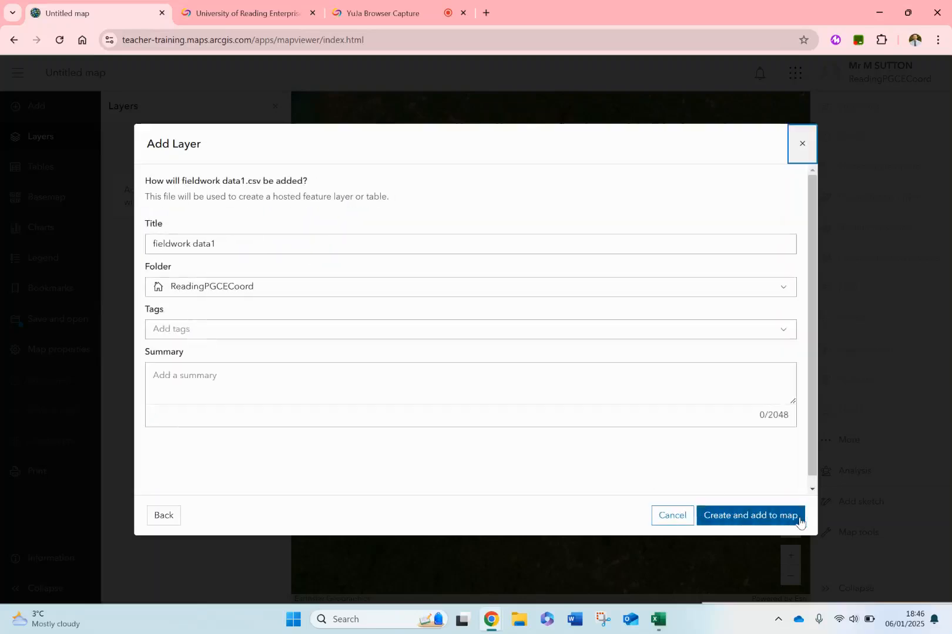
- Title the layer "fieldwork data2025" and create it on the map
click(242, 244)
text(2025)
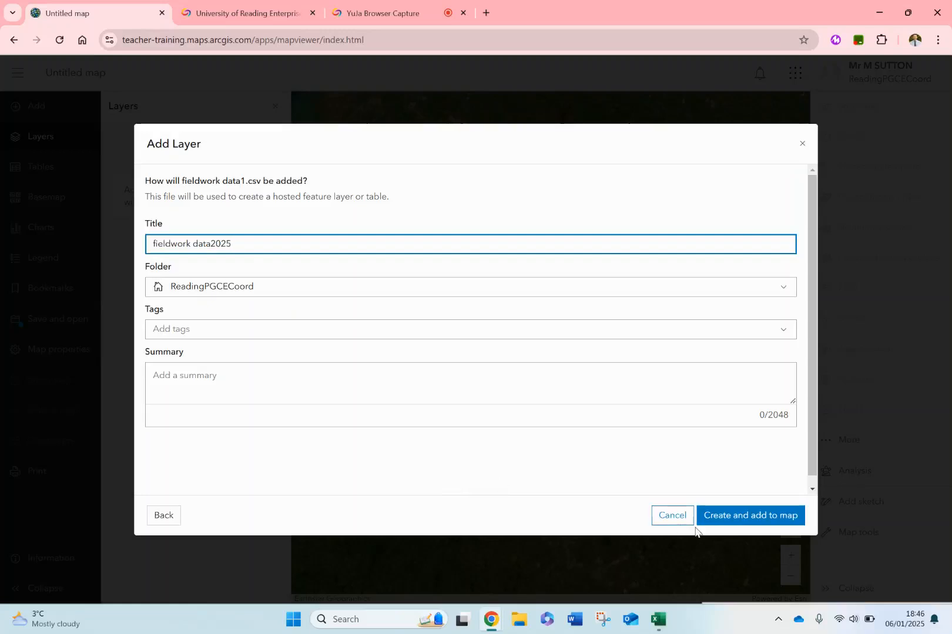
click(731, 522)
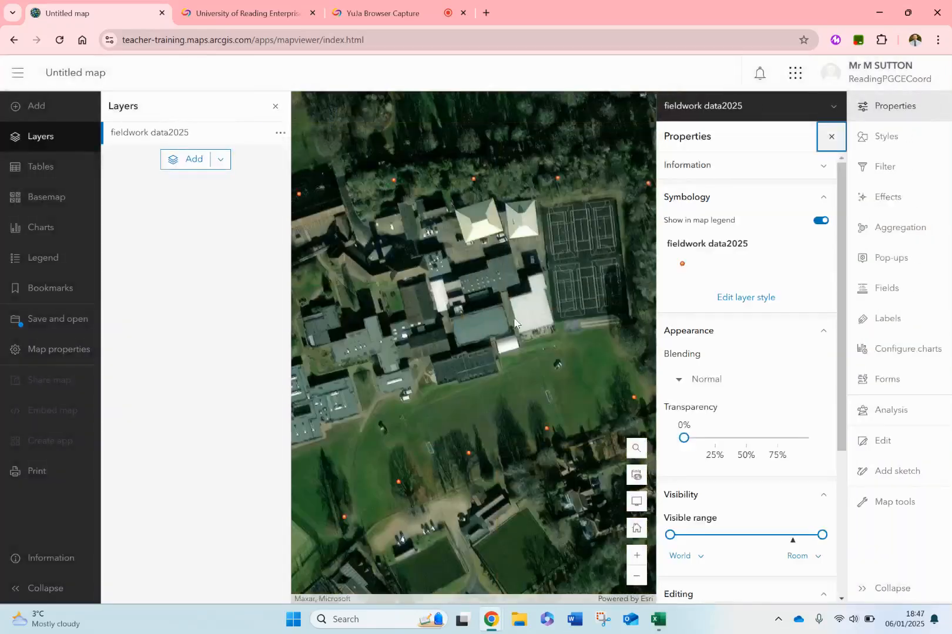
- Style the fieldwork data2025 layer by the temp field, keeping the Counts and Amounts (size) style with the High to low theme
scroll(503, 345, down, 3)
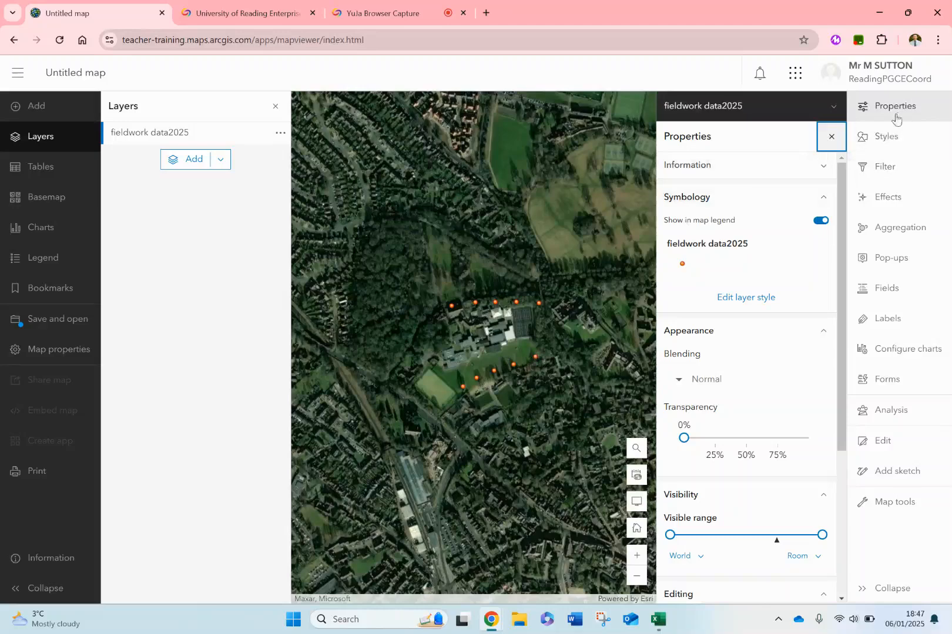
click(883, 138)
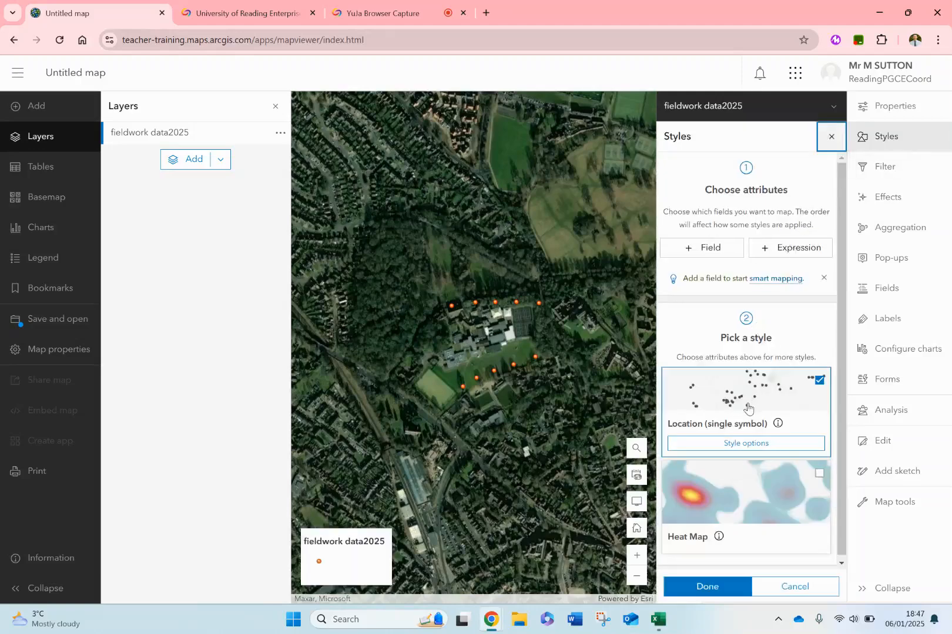
click(701, 253)
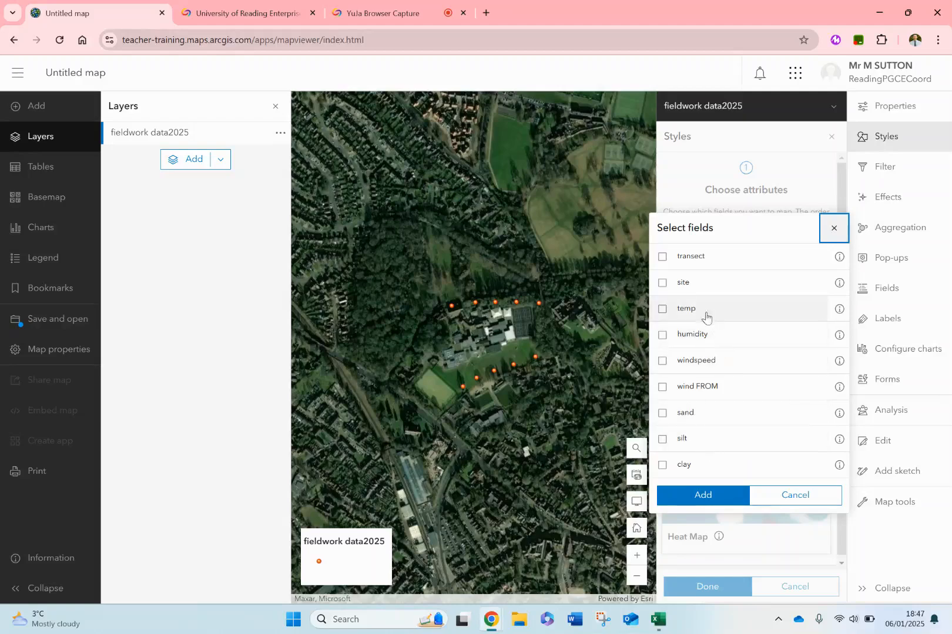
click(664, 308)
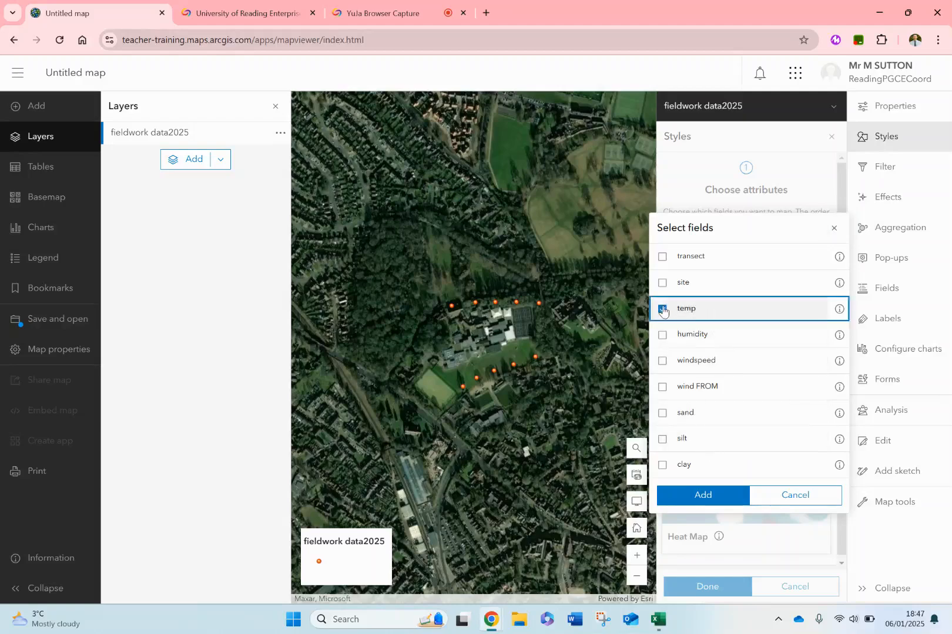
click(705, 497)
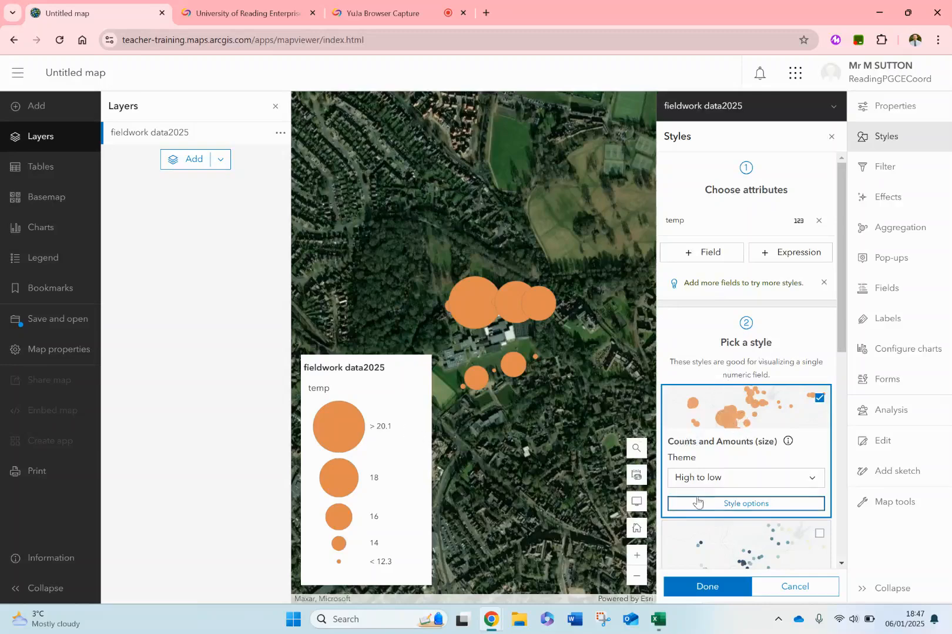
click(703, 589)
- Close the layer list and display the map's legend alongside the fieldwork sites
scroll(649, 382, up, 3)
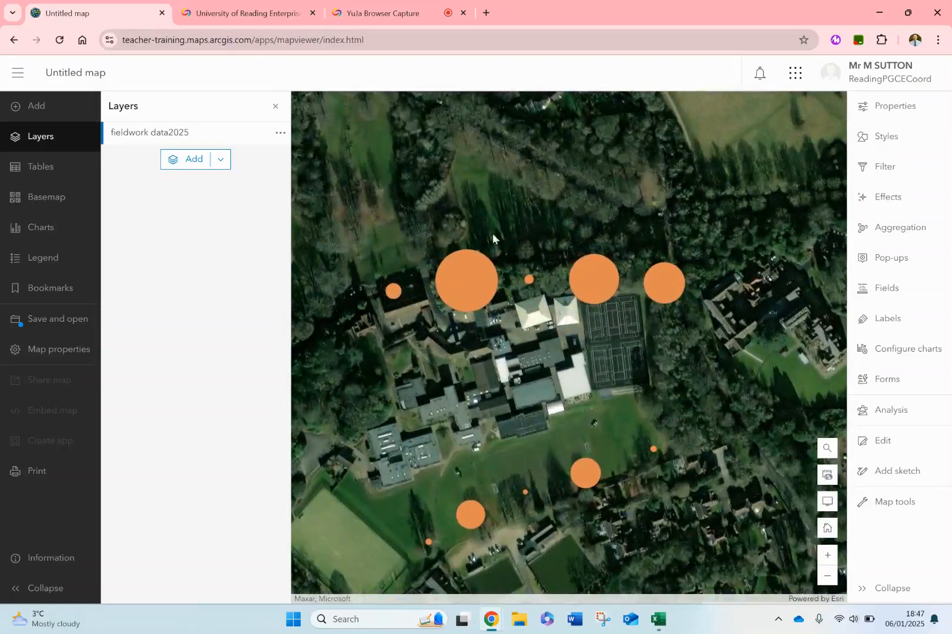
click(275, 106)
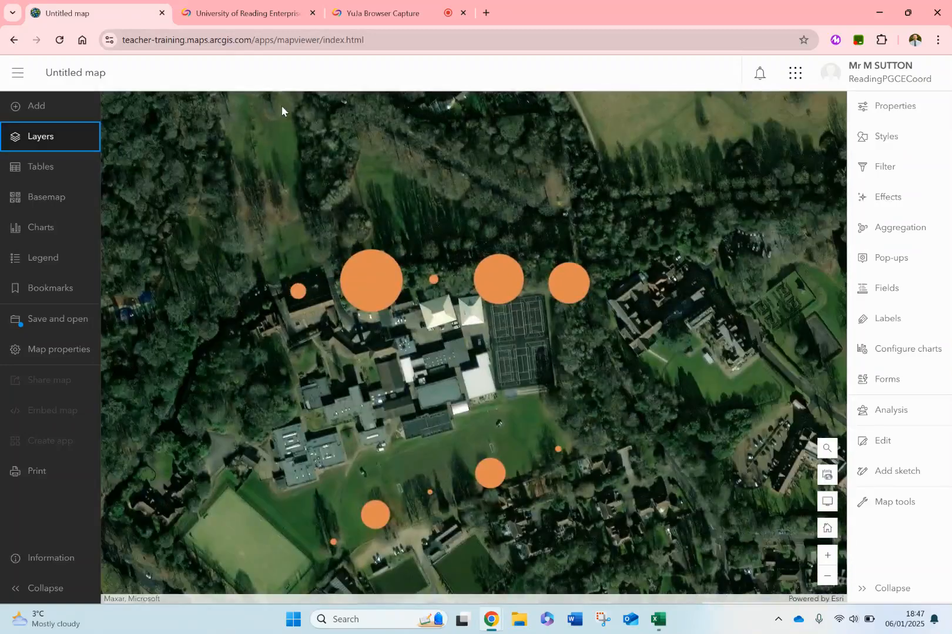
click(52, 254)
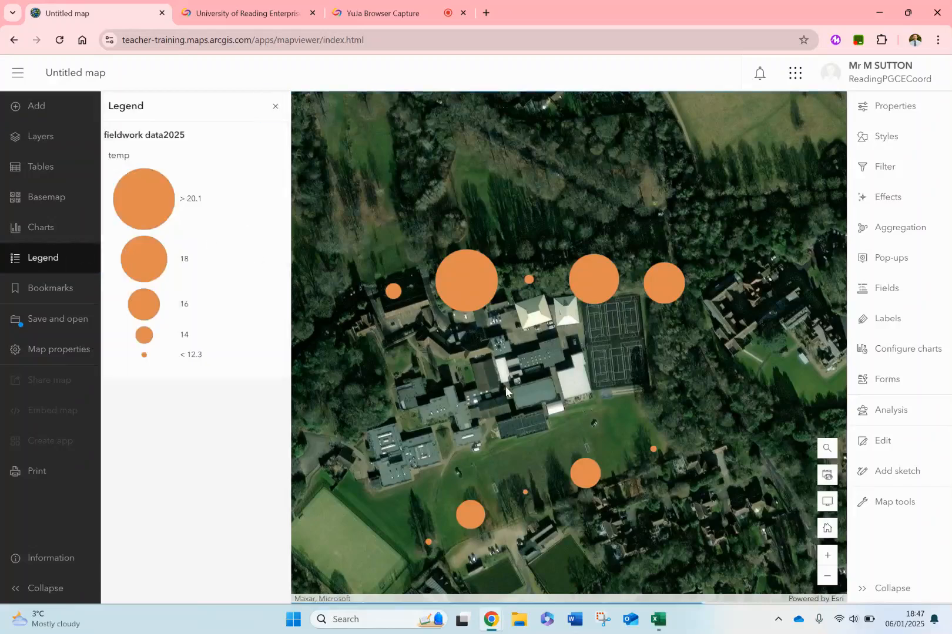
drag(507, 390, 487, 330)
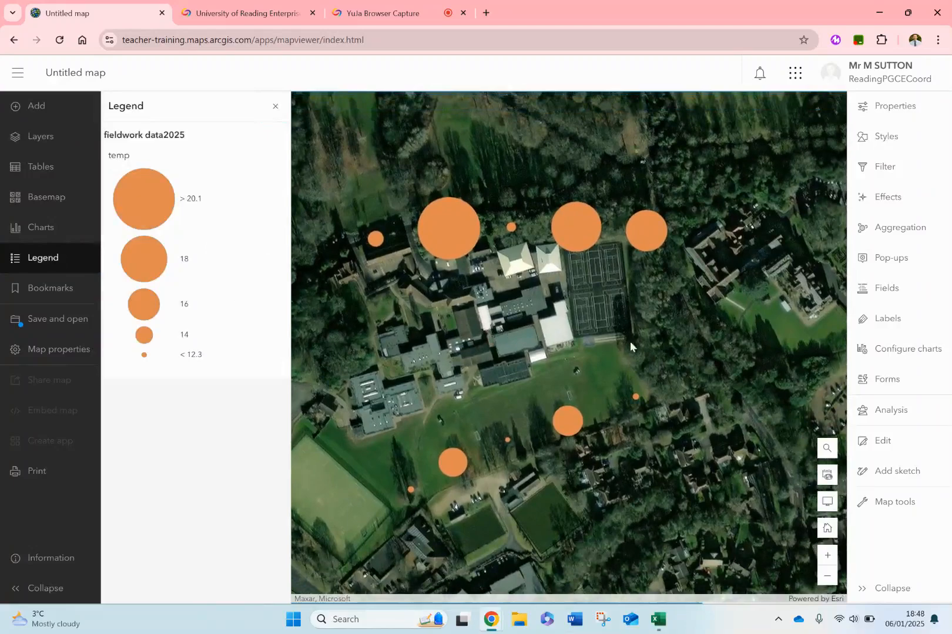
- Change the fill color of the layer's proportional temp circles to green 4fe370, keeping the basic point symbol
click(881, 141)
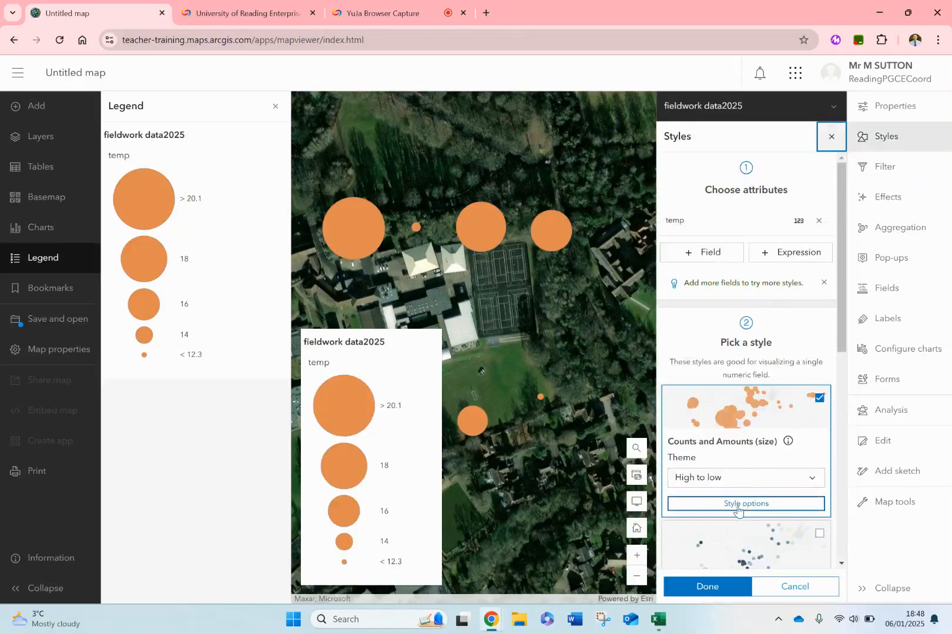
scroll(769, 458, down, 3)
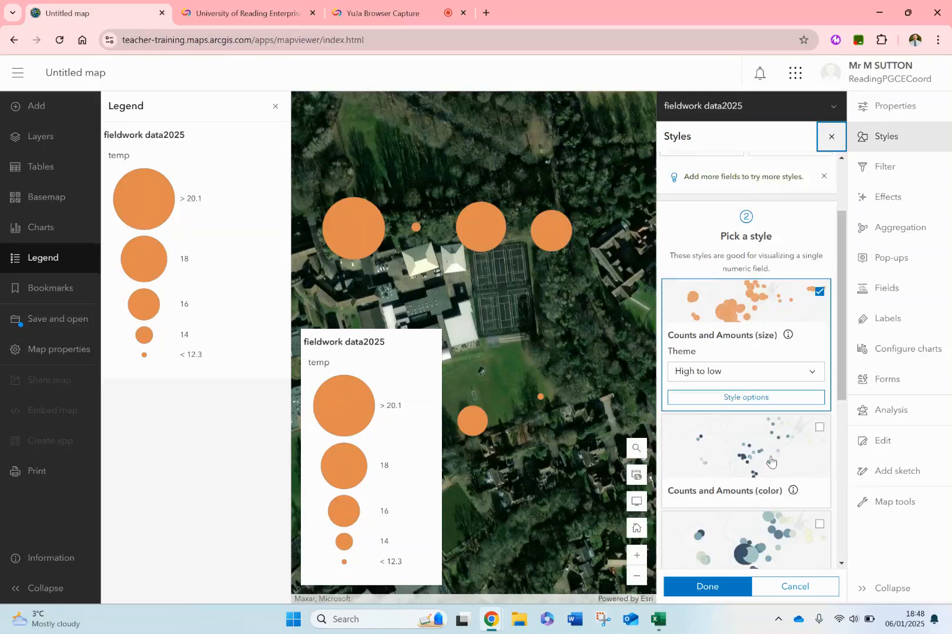
scroll(728, 388, up, 2)
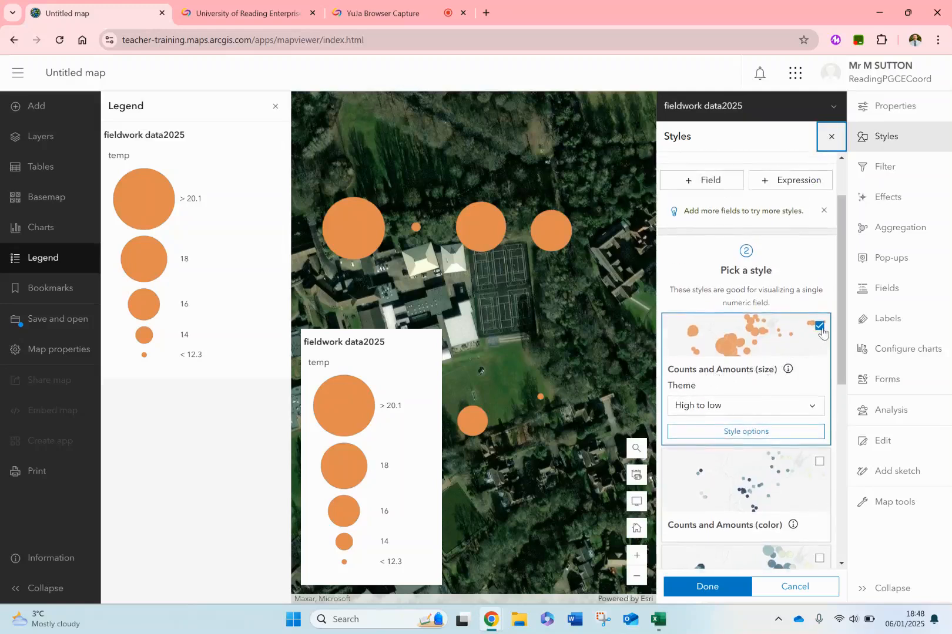
click(752, 431)
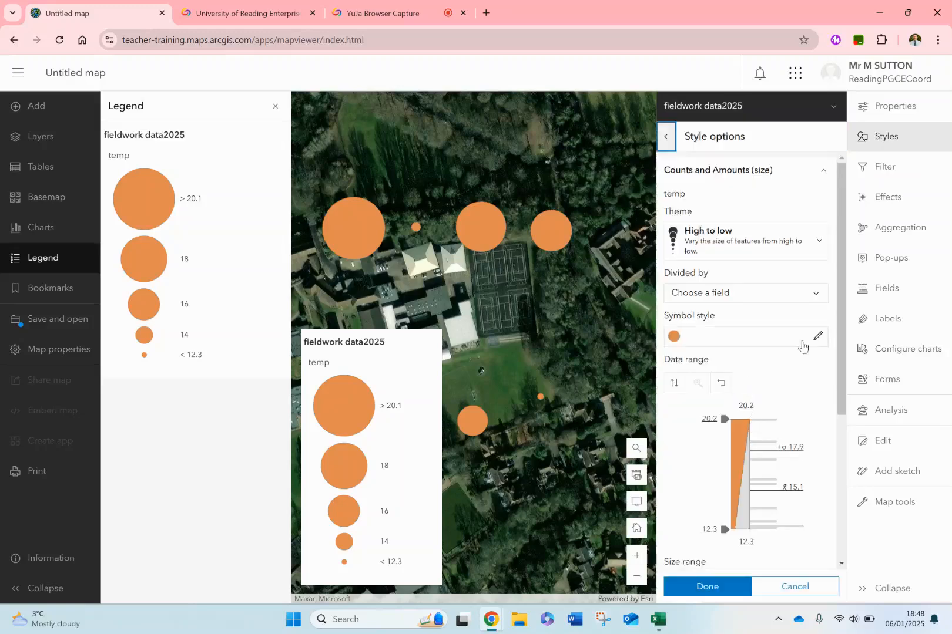
click(818, 337)
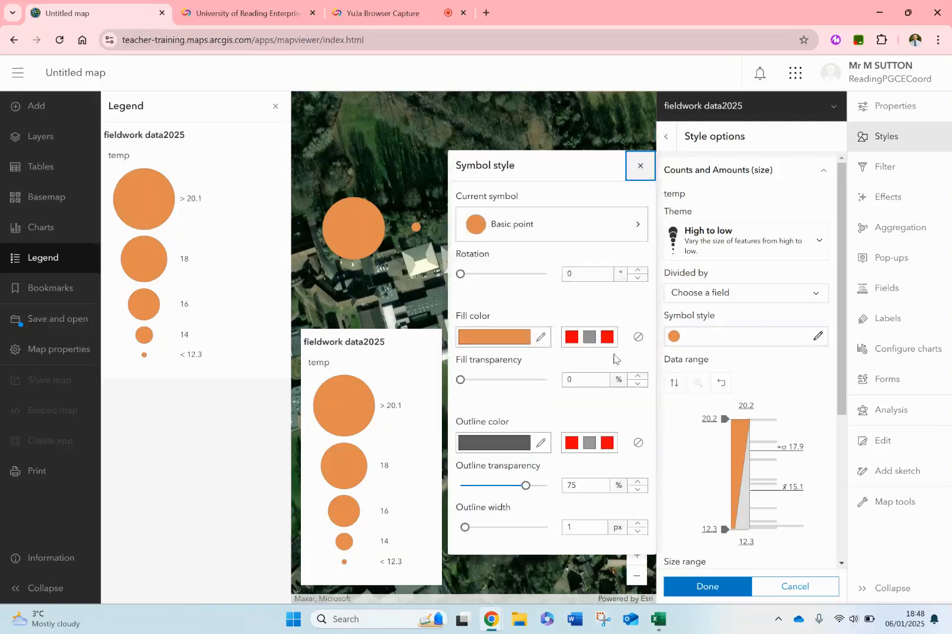
click(627, 233)
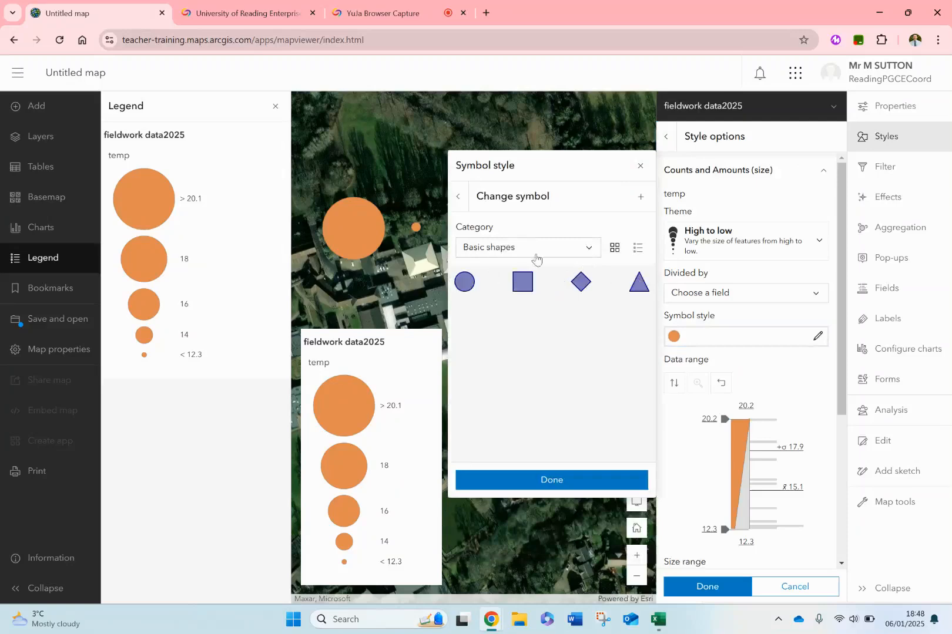
click(459, 197)
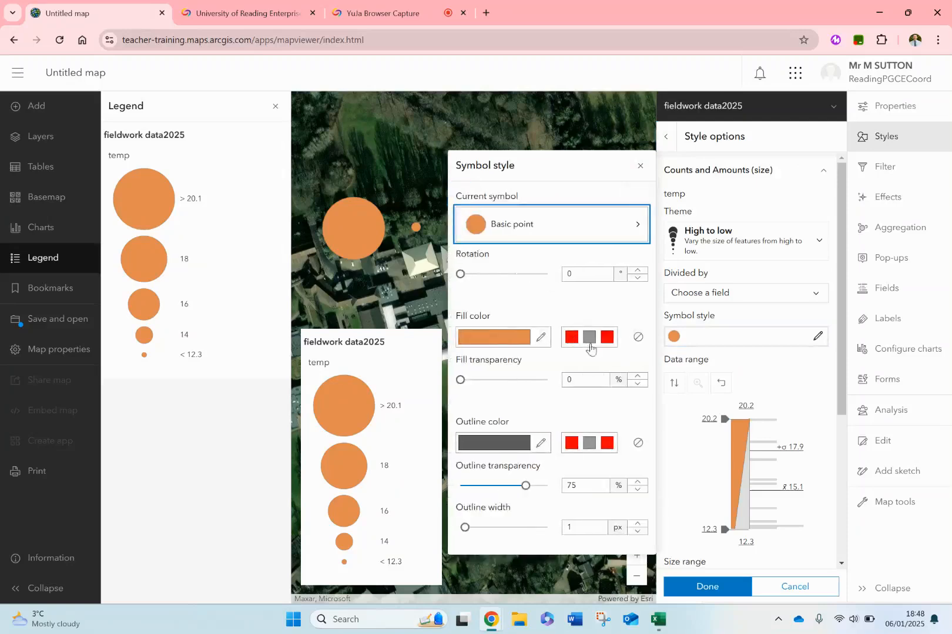
click(541, 338)
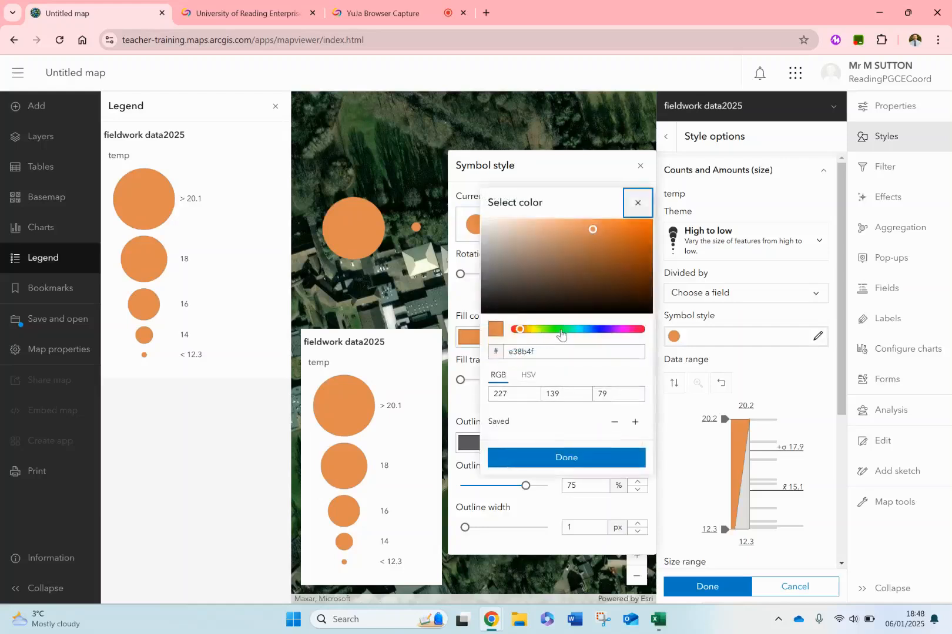
click(560, 329)
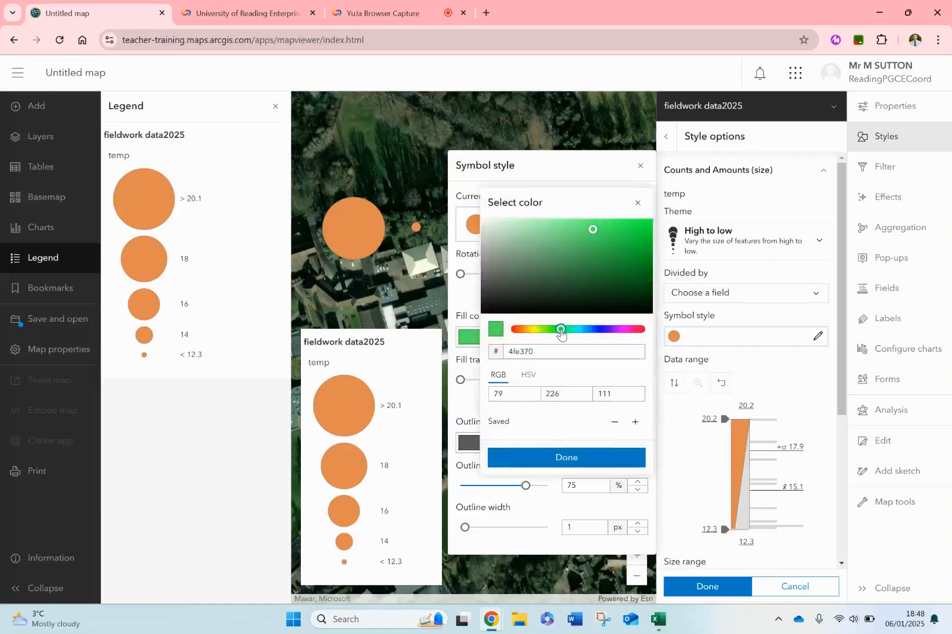
click(563, 459)
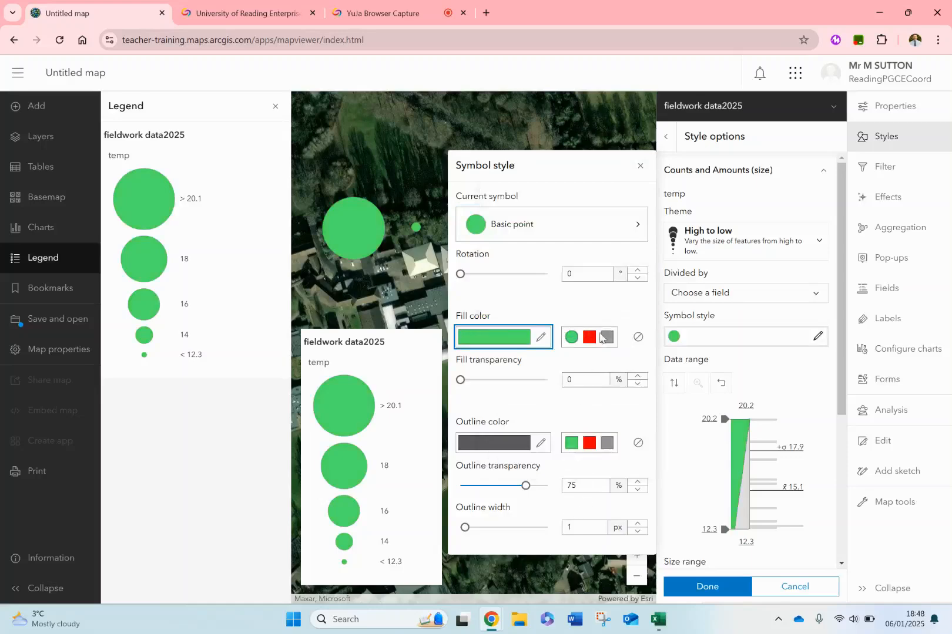
click(640, 165)
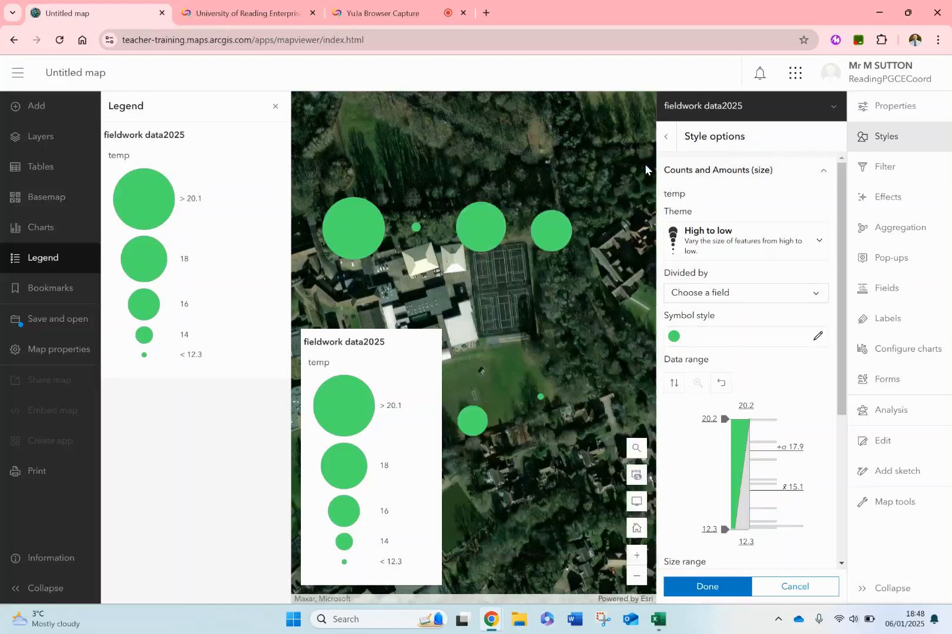
- Classify the temp data into 6 equal-interval classes and apply the style to the layer
scroll(758, 483, down, 4)
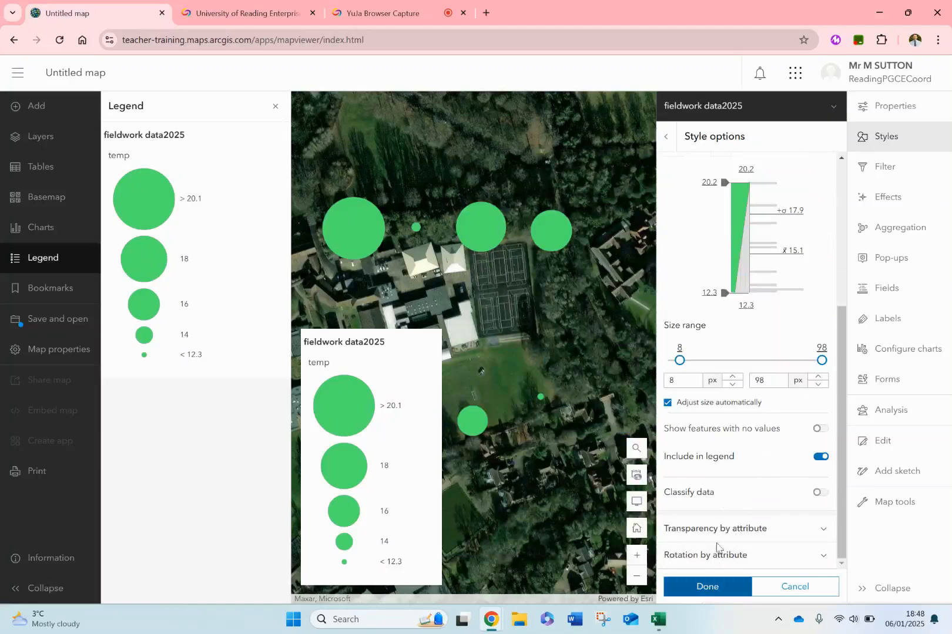
click(819, 493)
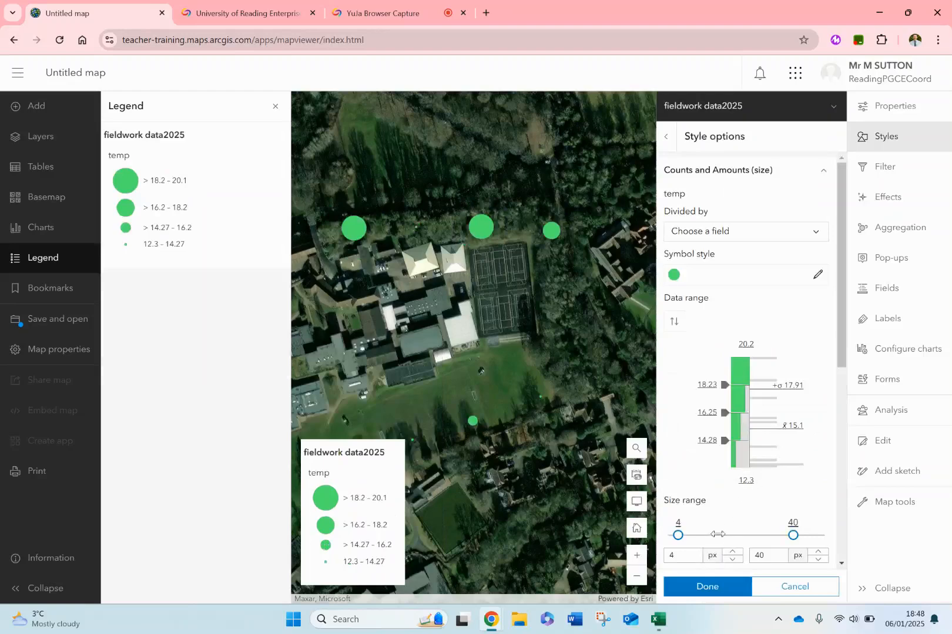
scroll(716, 534, down, 5)
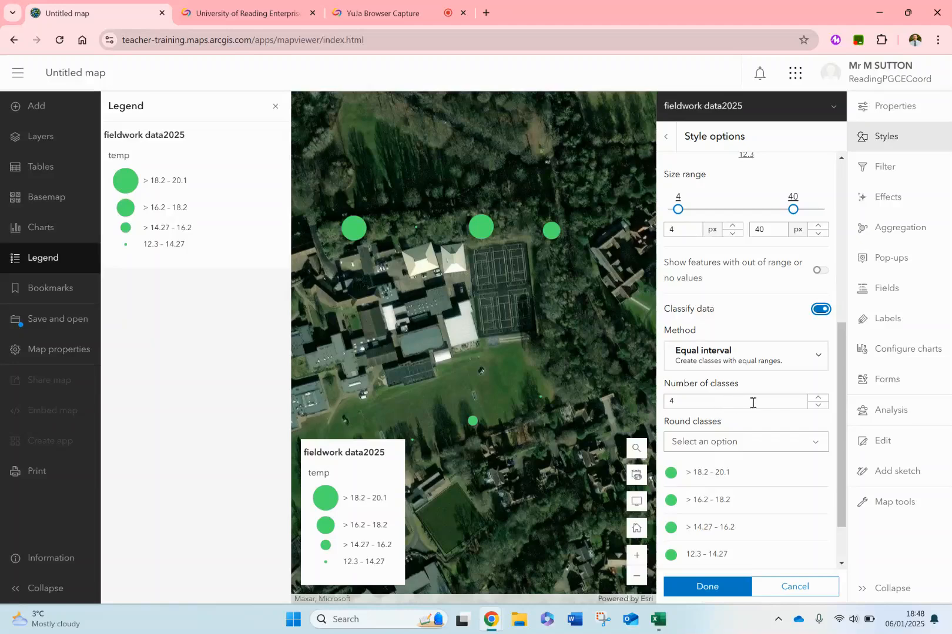
click(818, 404)
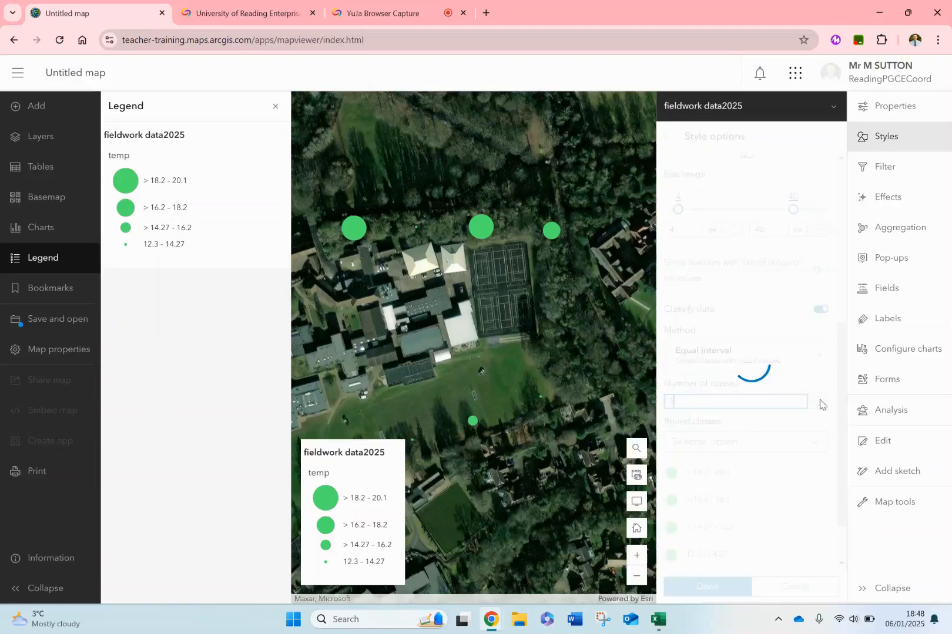
click(821, 405)
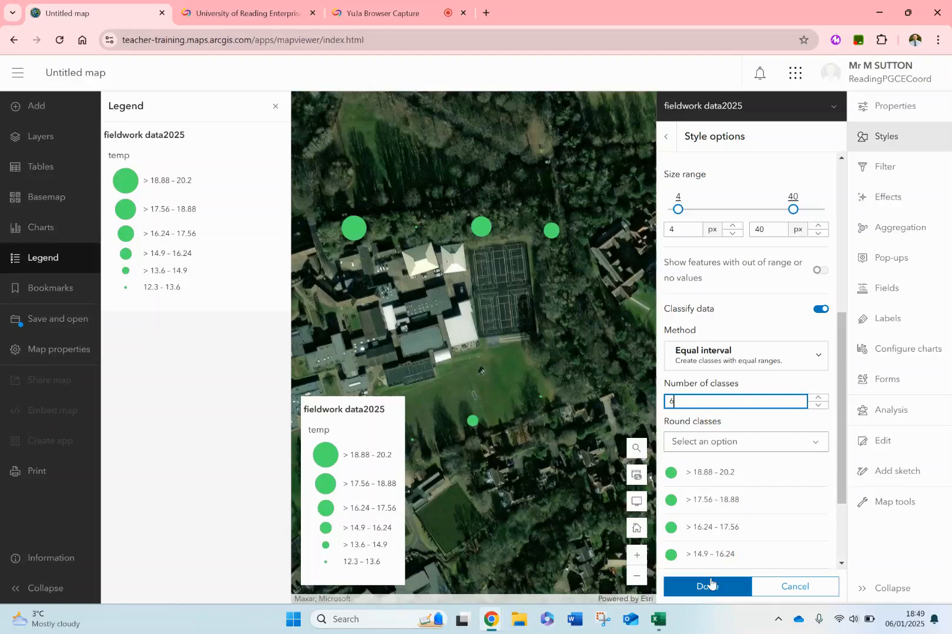
click(709, 585)
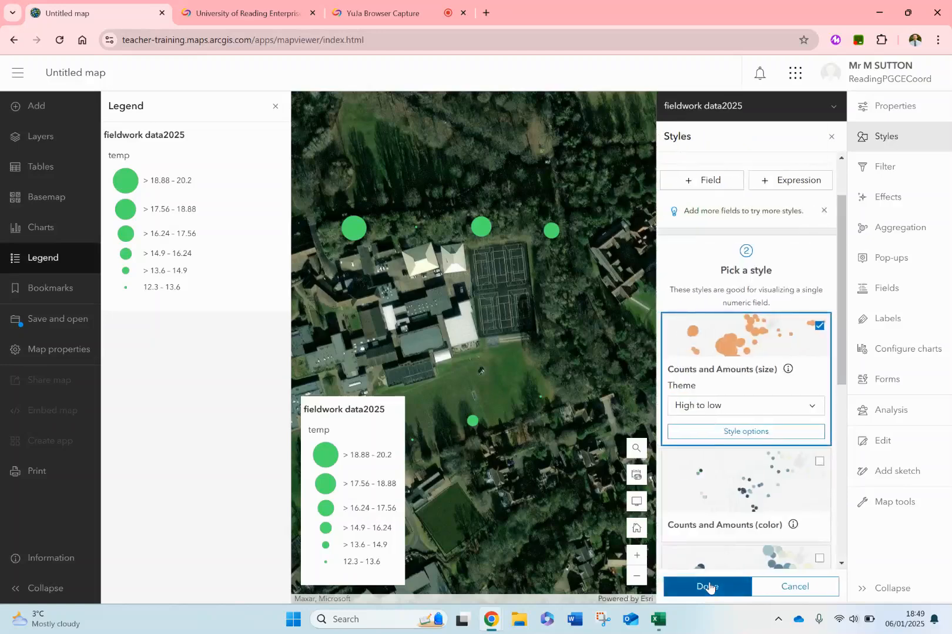
click(709, 586)
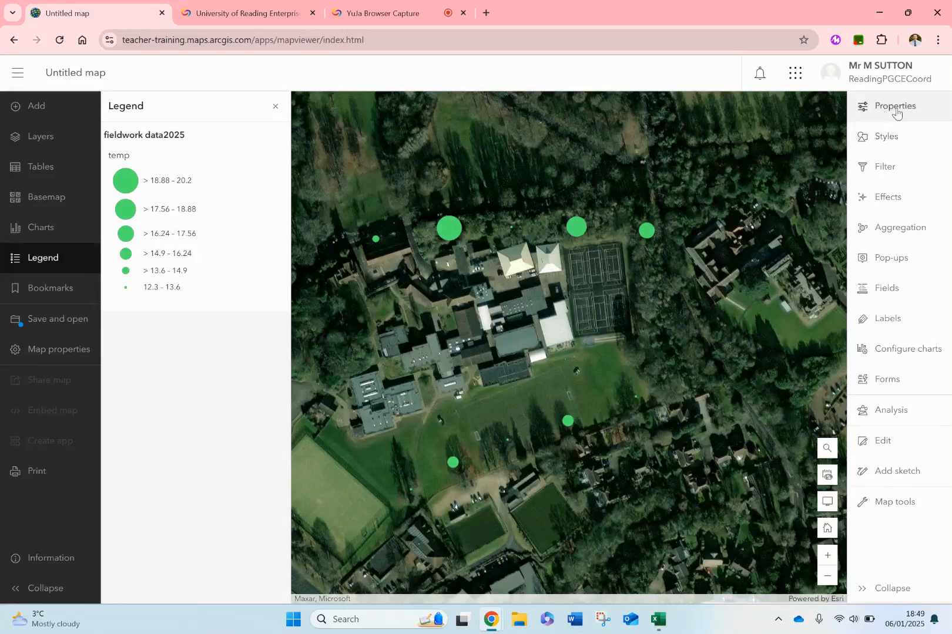
- Add humidity as a second style attribute alongside temp, and close the legend to see all the sites
click(880, 140)
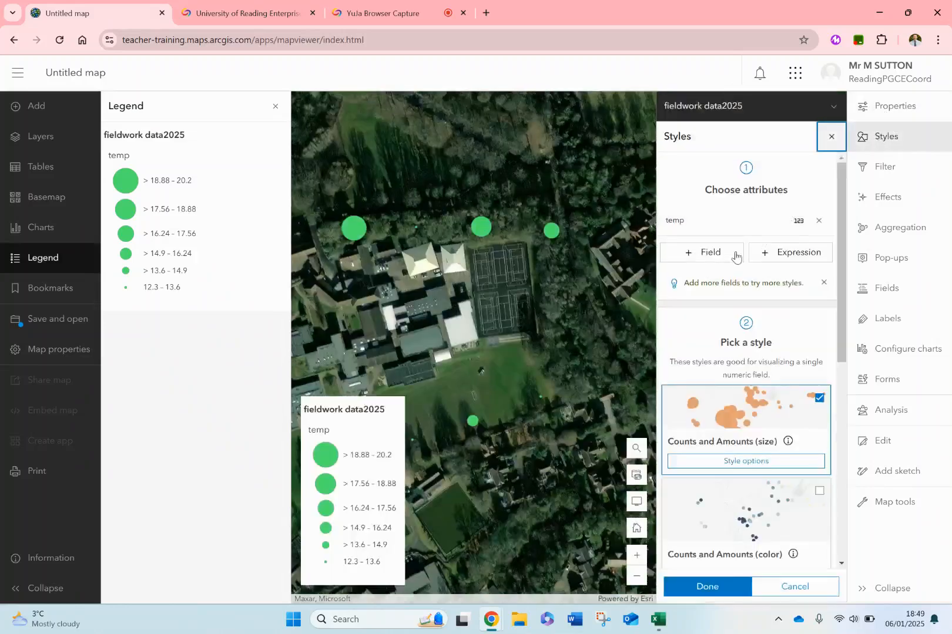
click(704, 253)
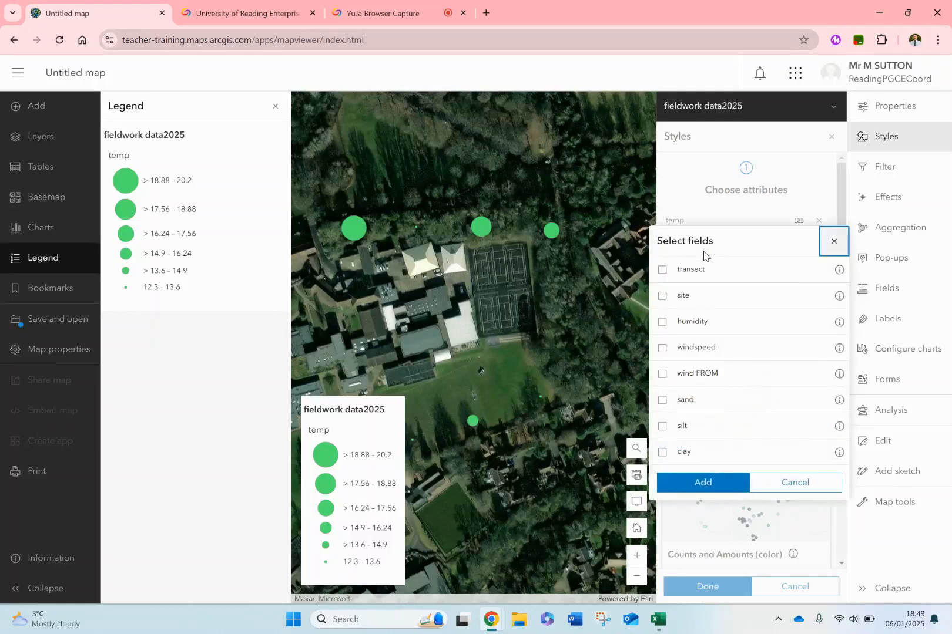
click(706, 321)
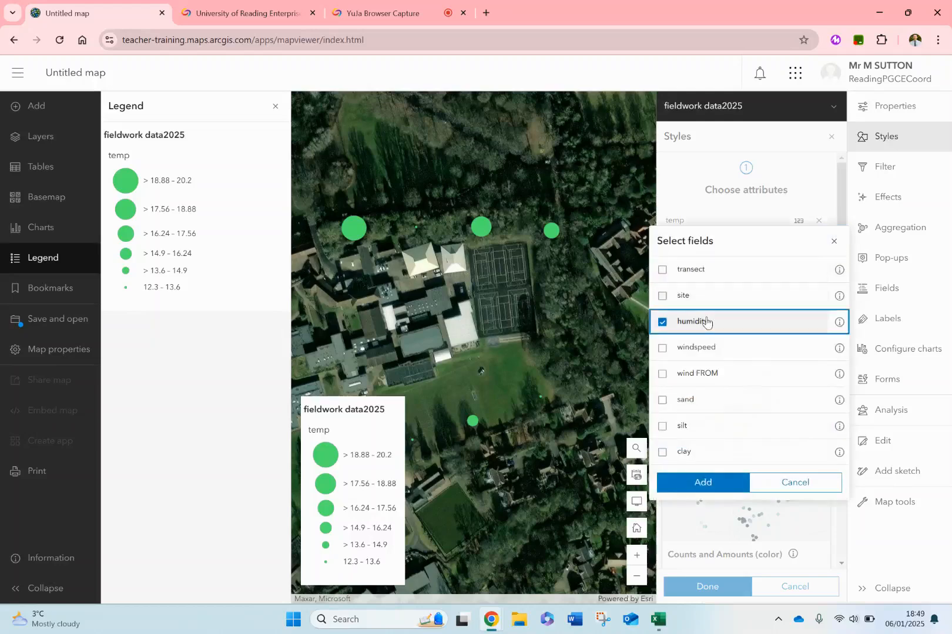
click(703, 482)
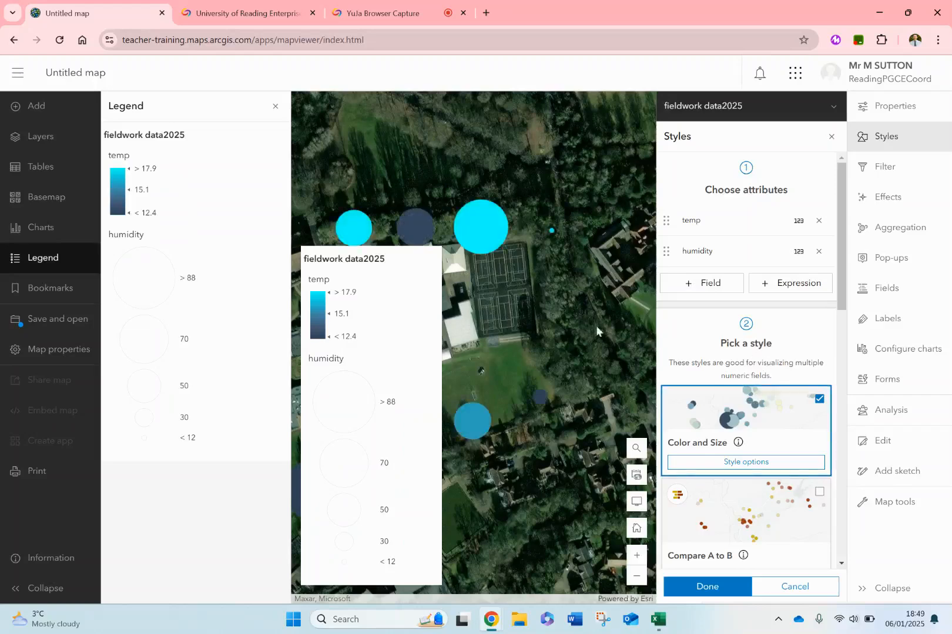
click(275, 106)
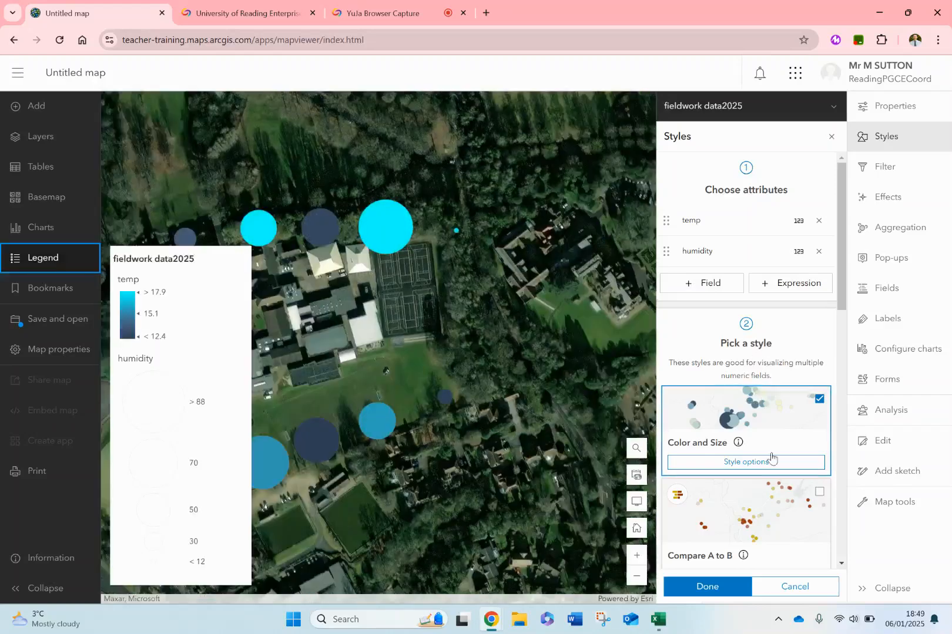
drag(479, 400, 611, 362)
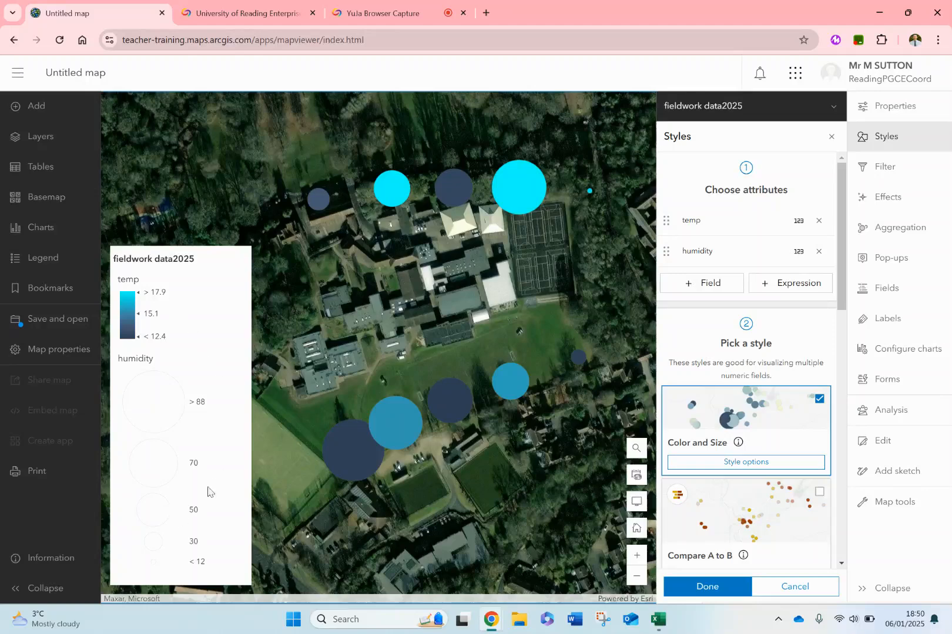
- Reorder the style attributes so humidity comes before temp, and open the options of the Color and Size style
drag(666, 251, 668, 206)
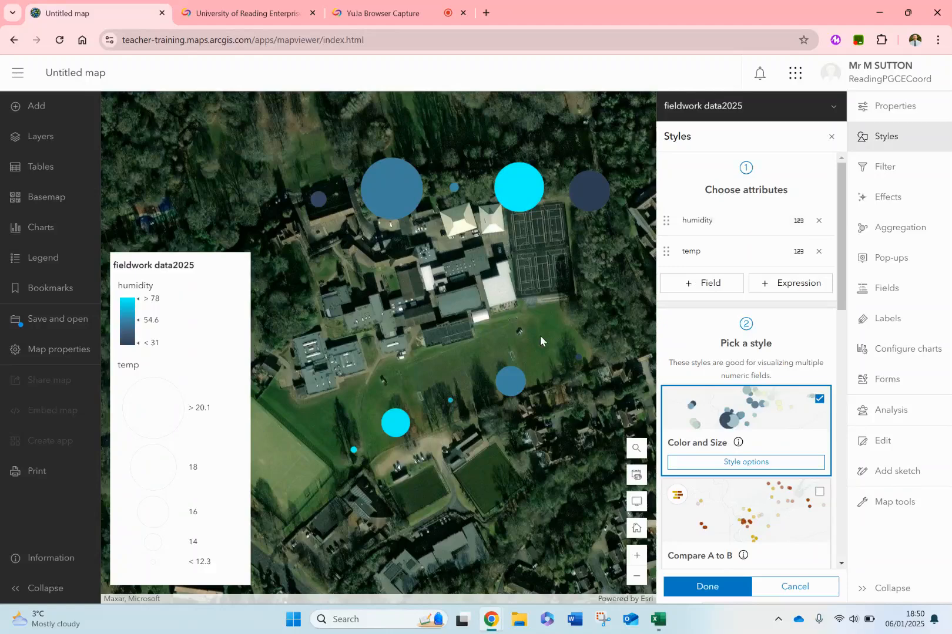
click(733, 465)
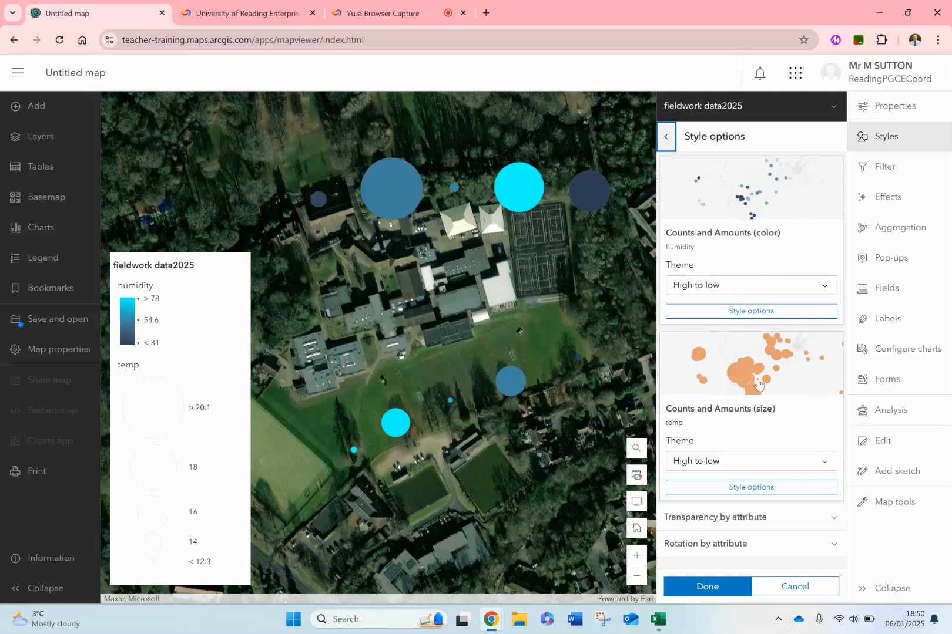
- Try a size range of 7 to 97 px for the temp circles in the Counts and Amounts (size) options, then discard it
click(742, 488)
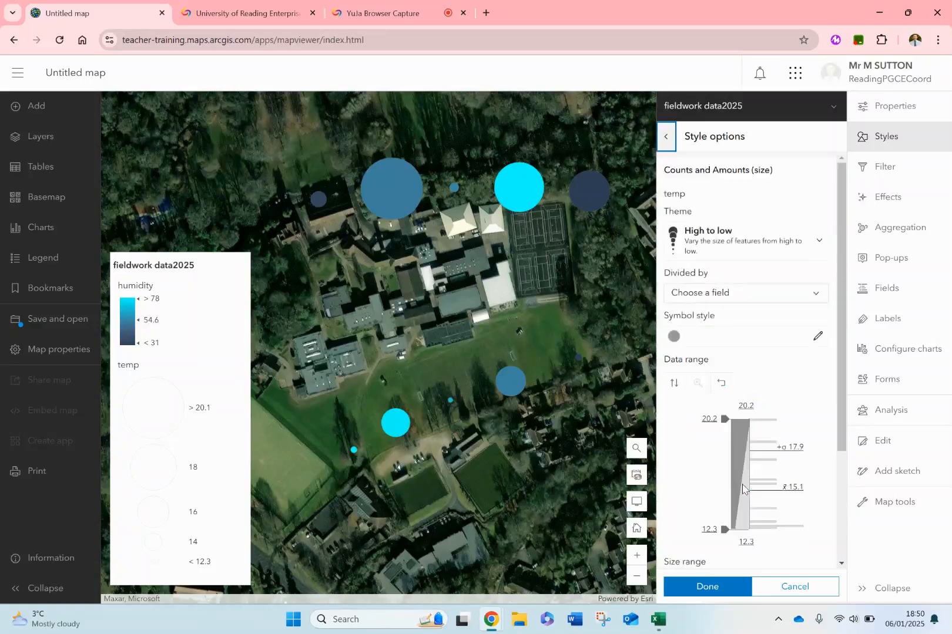
scroll(755, 414, down, 3)
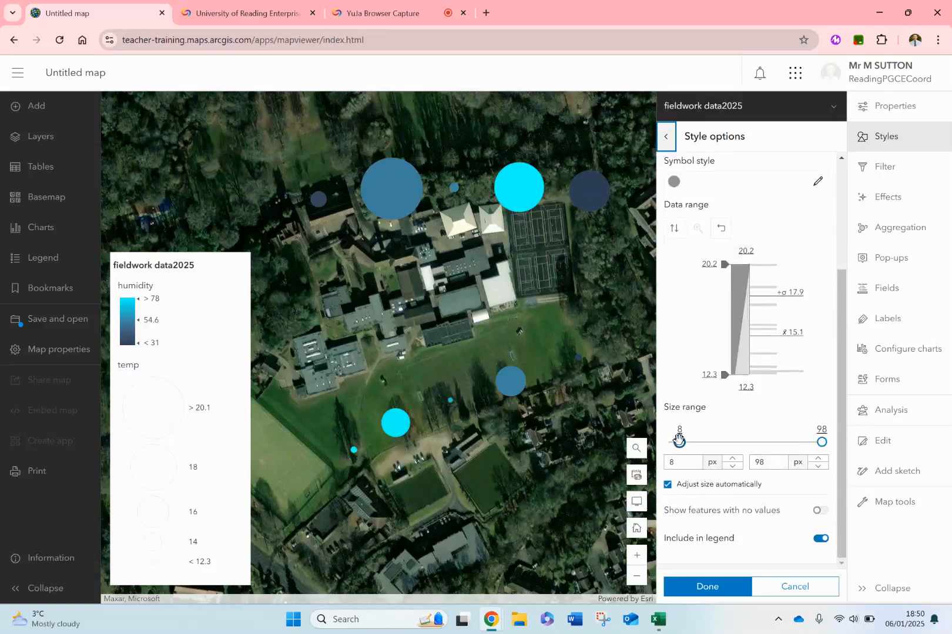
mouse_move(680, 441)
mouse_down()
mouse_move(764, 442)
mouse_move(678, 441)
mouse_up()
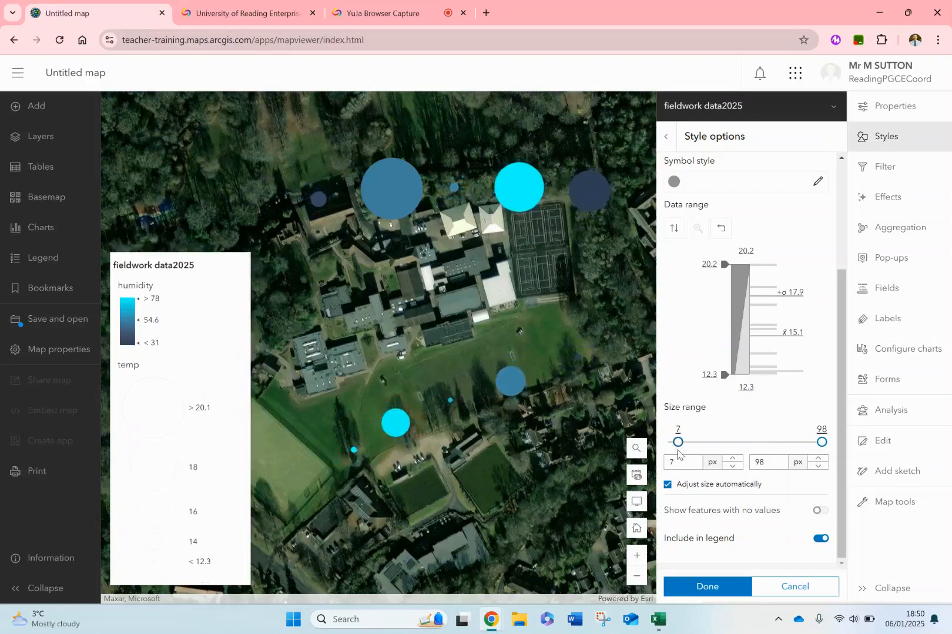
mouse_move(821, 442)
mouse_down()
mouse_move(729, 442)
mouse_move(819, 443)
mouse_up()
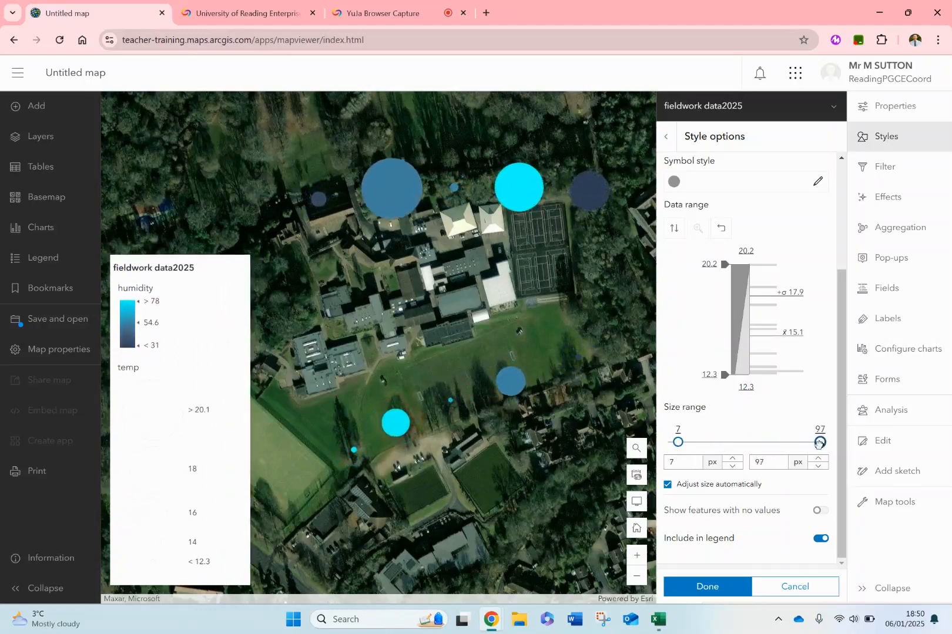
click(781, 587)
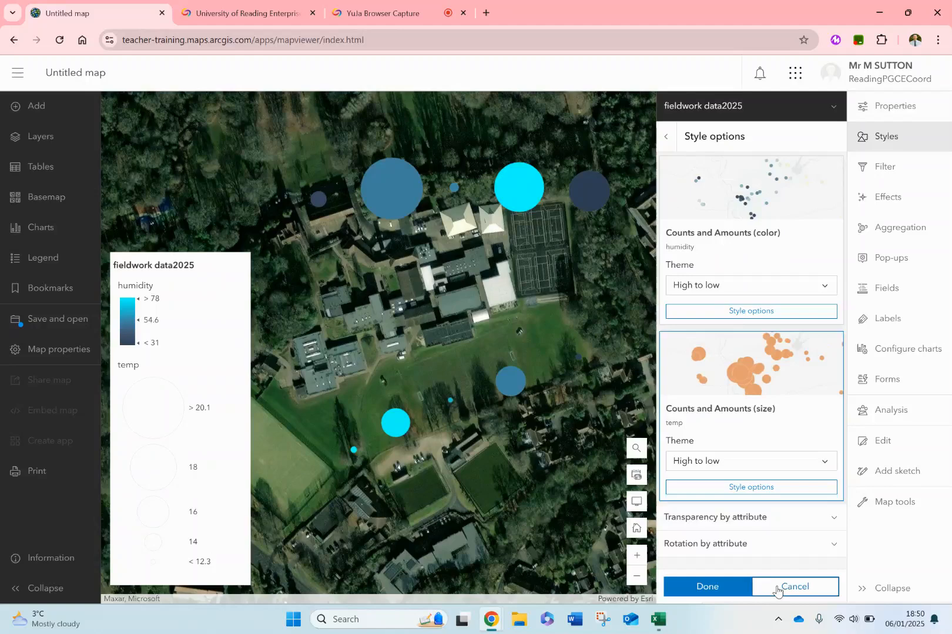
- Apply the Color and Size style for humidity and temp to the fieldwork layer, and finish styling
click(708, 586)
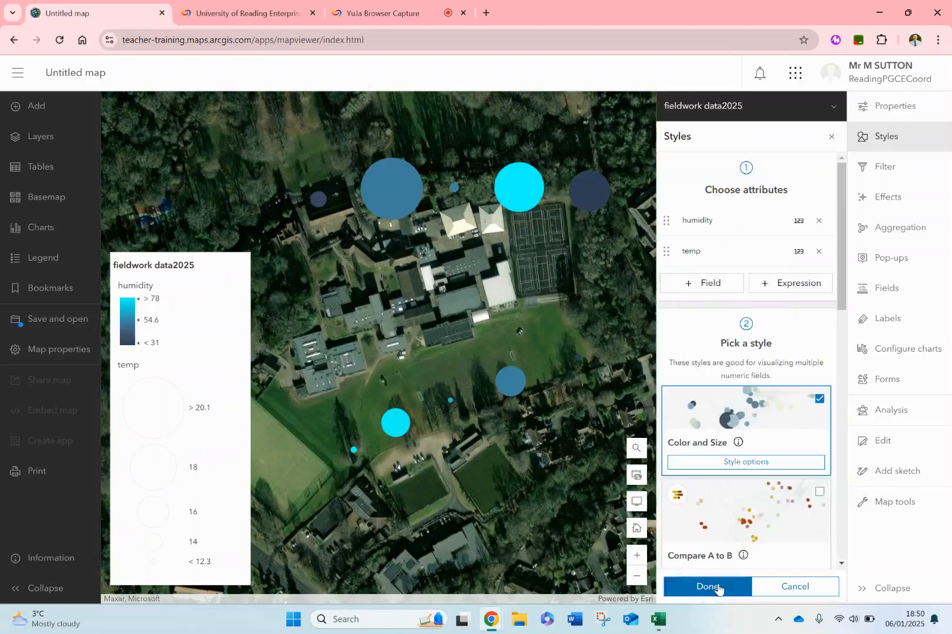
click(708, 587)
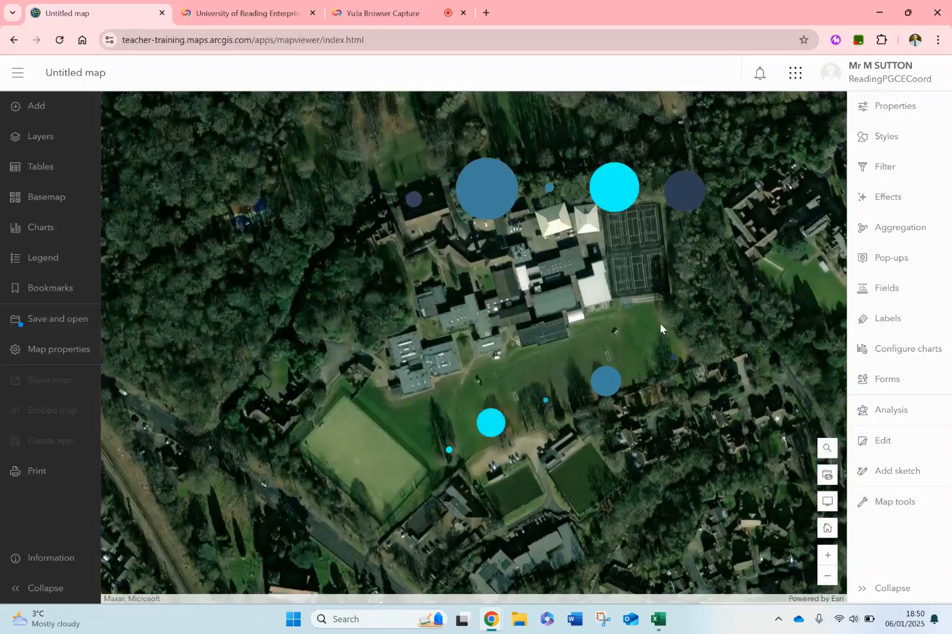
drag(644, 330, 564, 377)
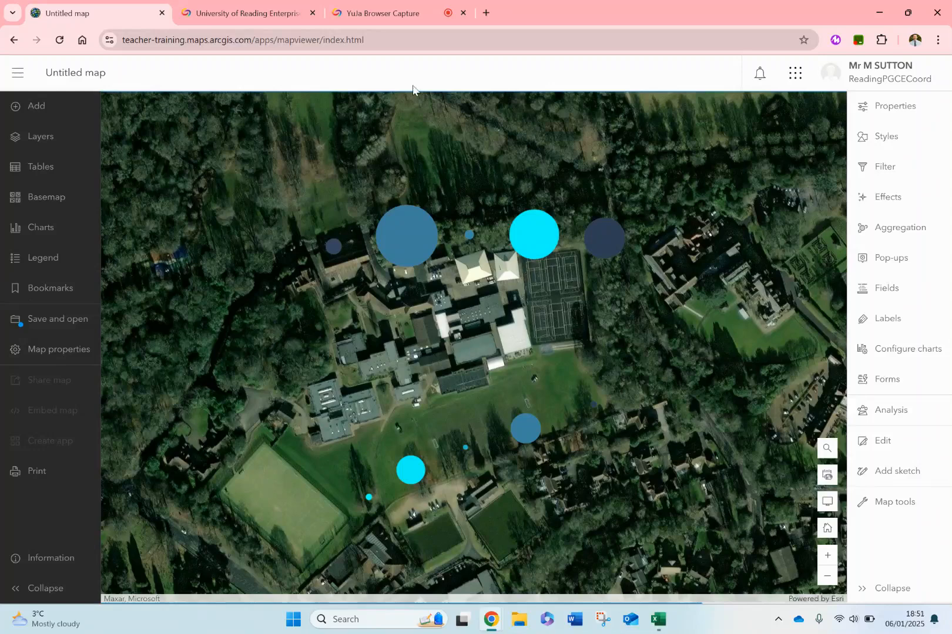
click(393, 12)
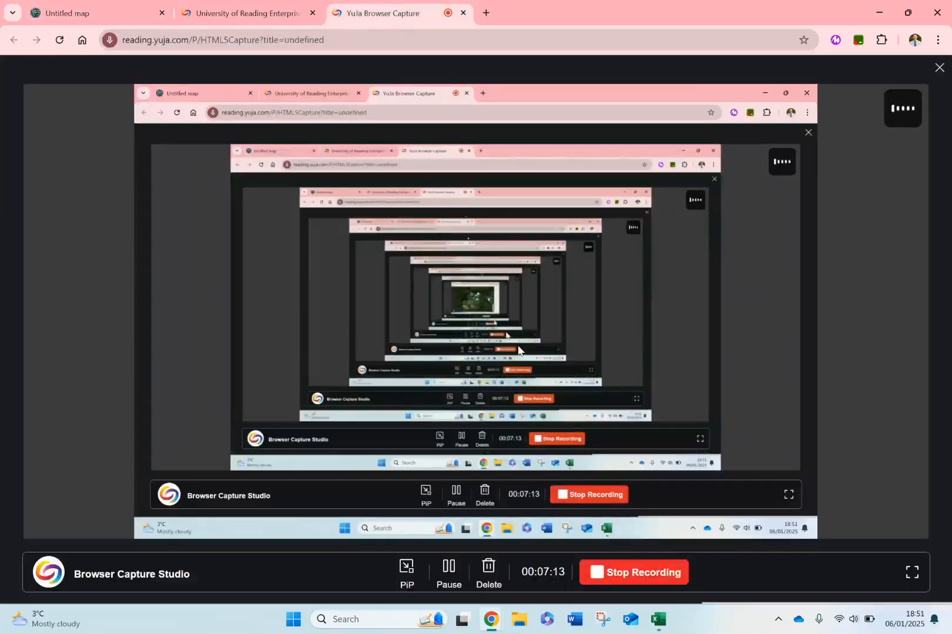
mouse_move(656, 605)
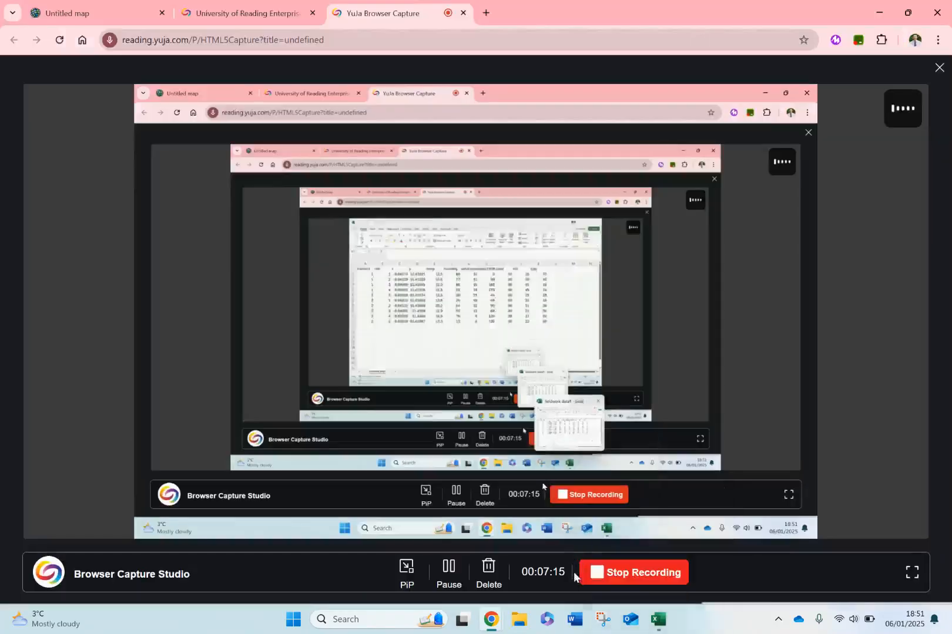